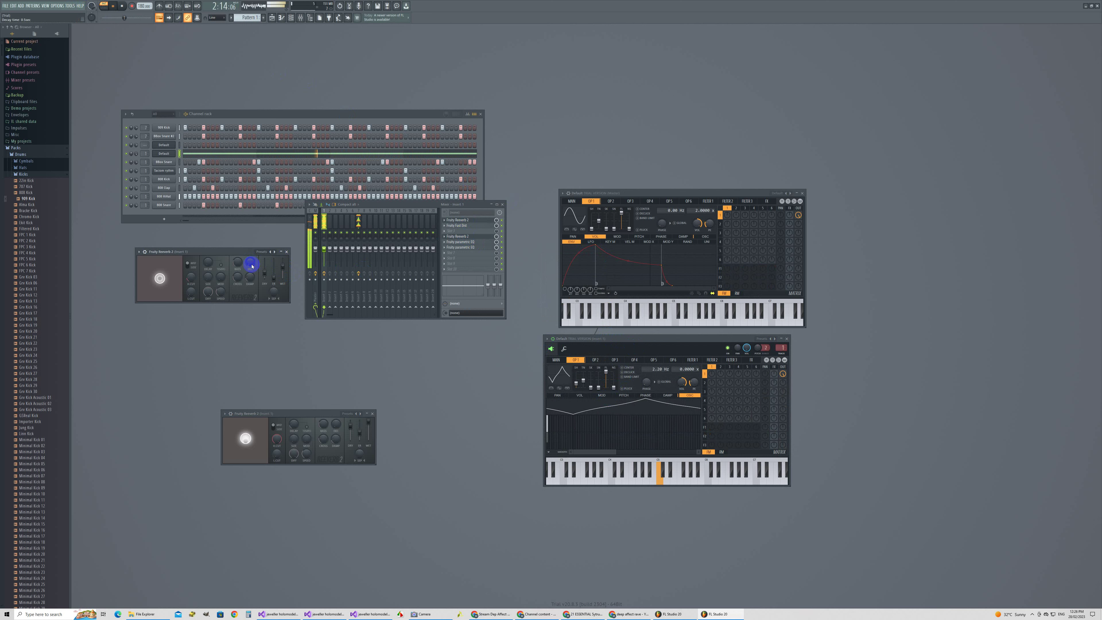
- Lower the wet level of the upper Fruity Reeverb 2
{"action": "left_click_drag", "start_coordinate": [282, 268], "coordinate": [281, 277]}
{"action": "left_click_drag", "start_coordinate": [280, 275], "coordinate": [281, 283]}
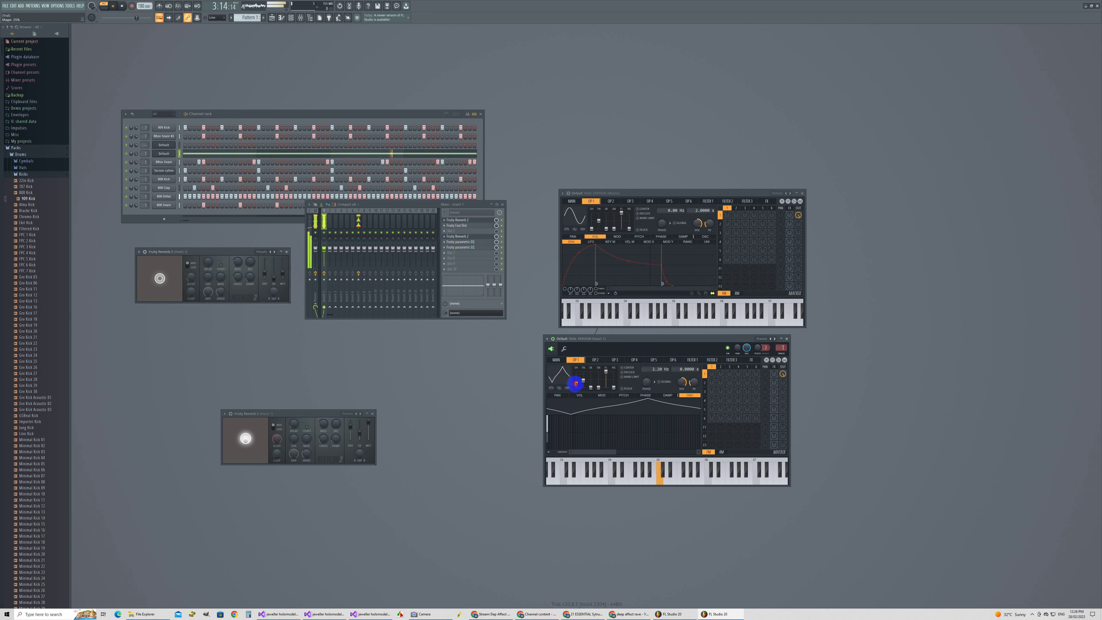
- Sweep the OP 1 oscillator's waveform shape up and back down, and move its tension through negative and positive back near centre
{"action": "left_click_drag", "start_coordinate": [575, 381], "coordinate": [575, 376]}
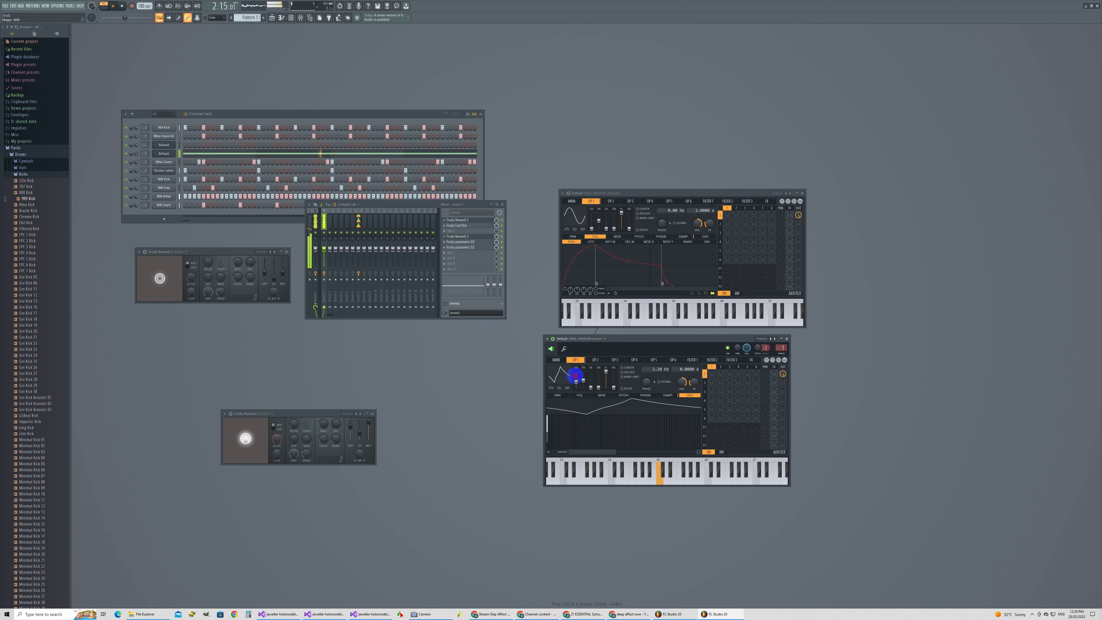
{"action": "left_click_drag", "start_coordinate": [575, 375], "coordinate": [575, 370]}
{"action": "left_click_drag", "start_coordinate": [577, 373], "coordinate": [578, 384]}
{"action": "left_click_drag", "start_coordinate": [578, 385], "coordinate": [573, 397]}
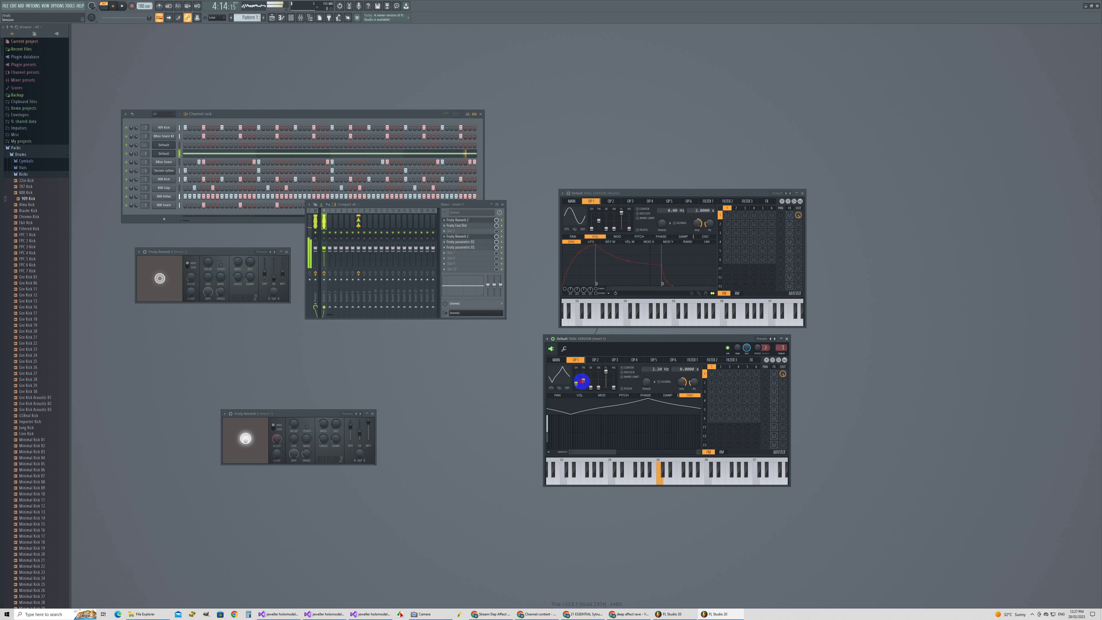
{"action": "left_click_drag", "start_coordinate": [583, 380], "coordinate": [583, 393]}
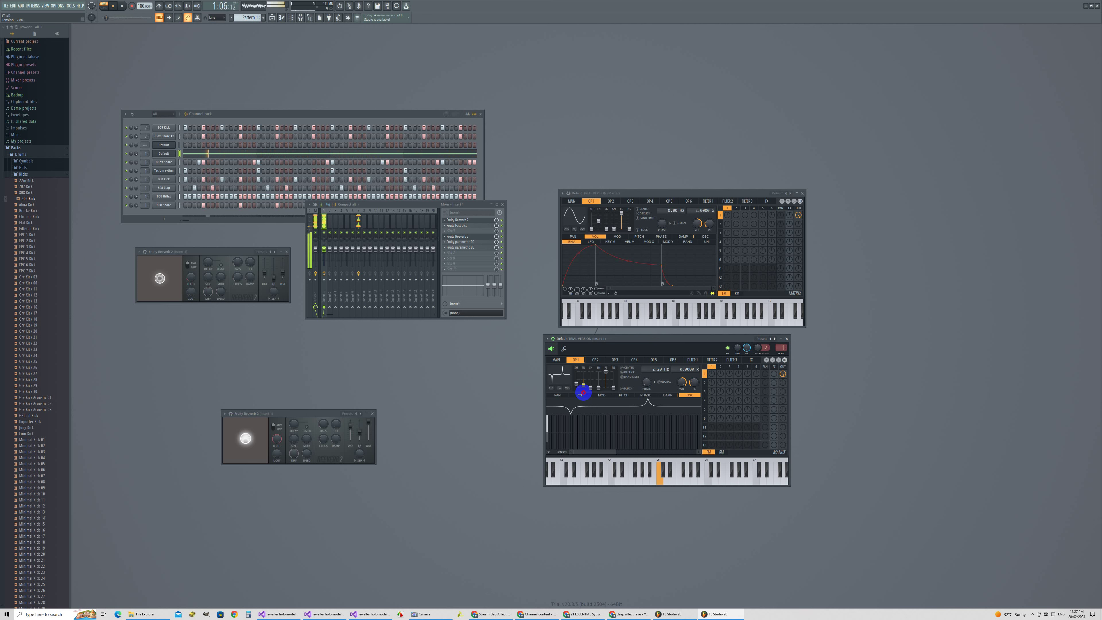
{"action": "left_click_drag", "start_coordinate": [584, 392], "coordinate": [581, 367]}
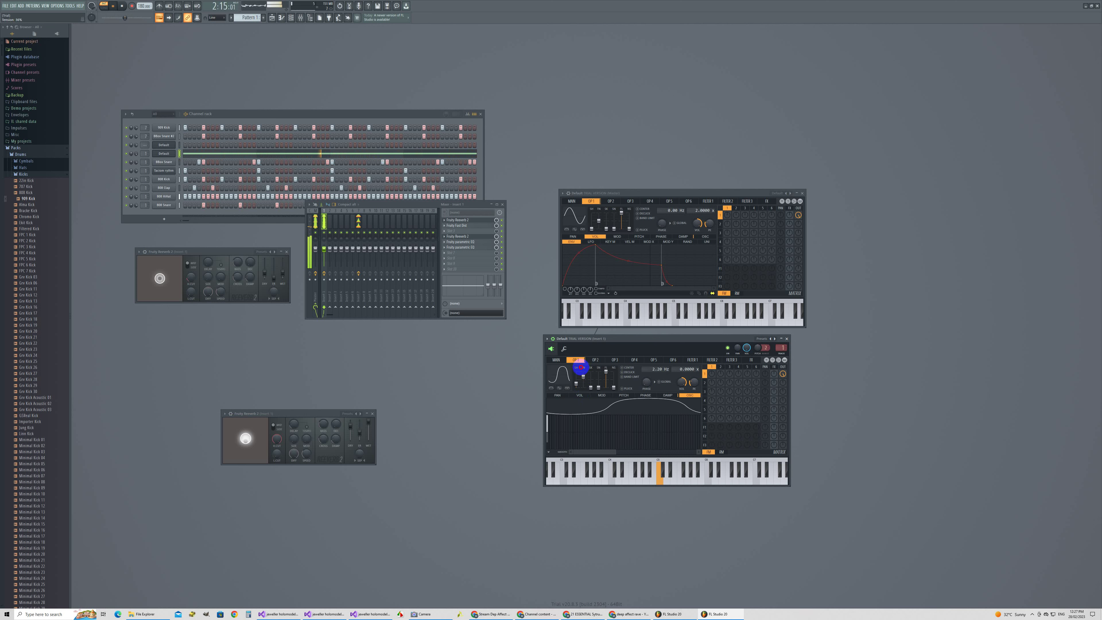
{"action": "left_click_drag", "start_coordinate": [581, 367], "coordinate": [580, 381]}
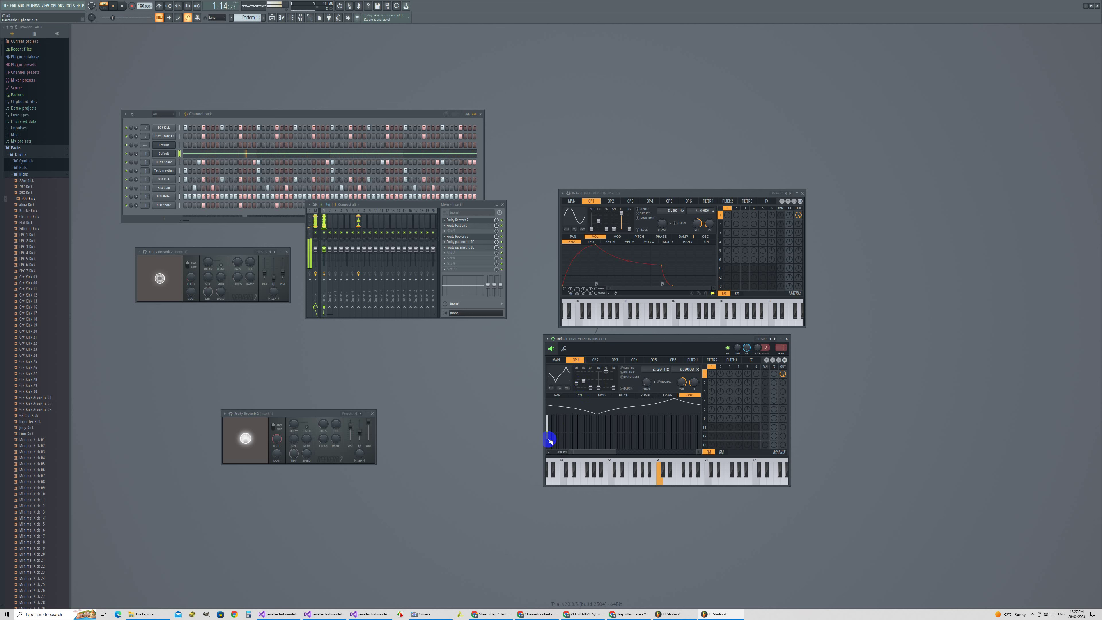
- Shift the phase of OP 1's first harmonic and lower the dry level of the lower Fruity Reeverb 2
{"action": "mouse_move", "coordinate": [551, 441]}
{"action": "left_mouse_down"}
{"action": "mouse_move", "coordinate": [609, 394]}
{"action": "mouse_move", "coordinate": [594, 392]}
{"action": "left_mouse_up"}
{"action": "left_click_drag", "start_coordinate": [297, 439], "coordinate": [296, 439]}
{"action": "left_click_drag", "start_coordinate": [350, 427], "coordinate": [342, 447]}
- Increase the OP 1 waveform's shape and sweep its tension from negative to positive to round the curve
{"action": "left_click", "coordinate": [583, 385]}
{"action": "left_click_drag", "start_coordinate": [585, 383], "coordinate": [582, 387]}
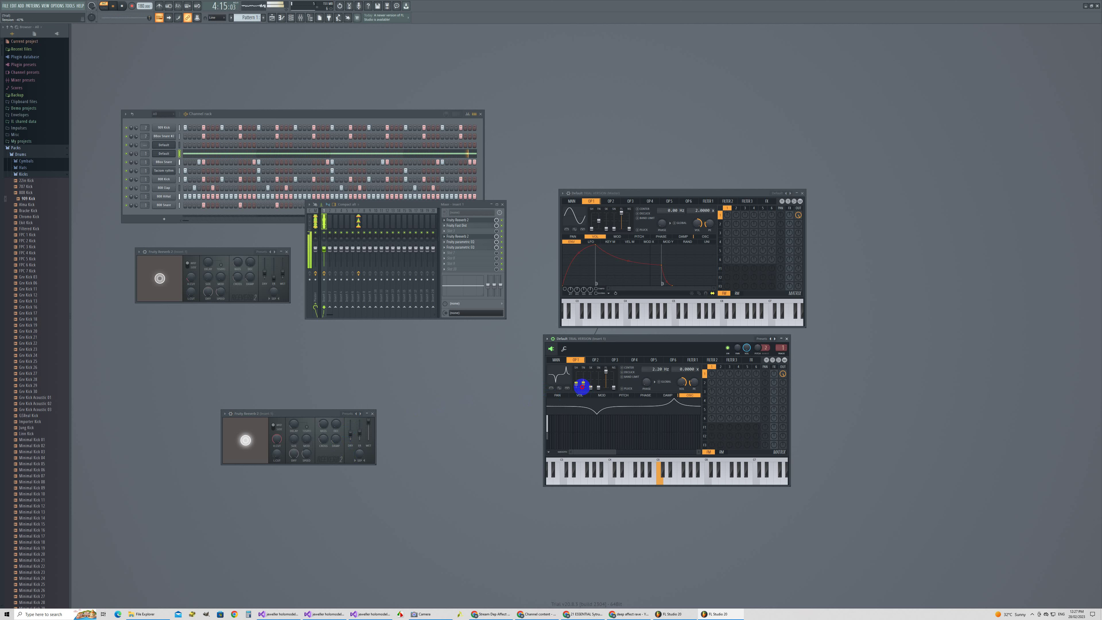
{"action": "left_click_drag", "start_coordinate": [576, 384], "coordinate": [575, 373]}
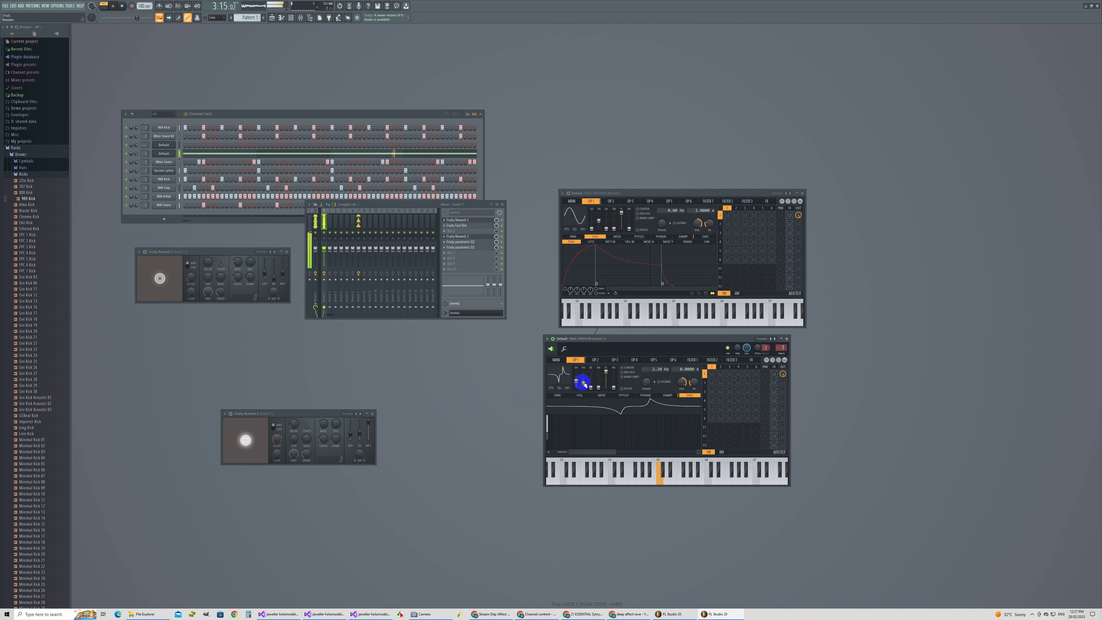
{"action": "left_click_drag", "start_coordinate": [583, 383], "coordinate": [581, 361]}
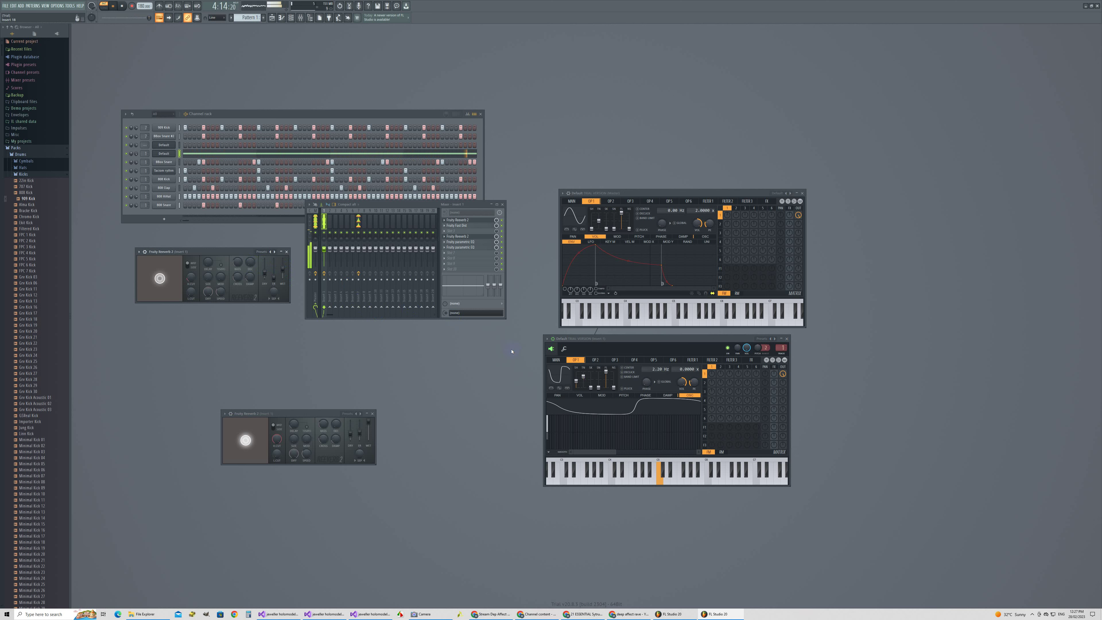
{"action": "left_click", "coordinate": [552, 383]}
- Adjust the room size, decay, and dry and wet levels of the lower Fruity Reeverb 2
{"action": "left_click", "coordinate": [350, 444]}
{"action": "left_click_drag", "start_coordinate": [294, 438], "coordinate": [295, 441]}
{"action": "left_click", "coordinate": [328, 430]}
{"action": "left_click", "coordinate": [336, 423]}
{"action": "mouse_move", "coordinate": [368, 422]}
{"action": "left_mouse_down"}
{"action": "mouse_move", "coordinate": [364, 440]}
{"action": "mouse_move", "coordinate": [363, 420]}
{"action": "left_mouse_up"}
- Shift the phase of OP 1's first harmonic and pull the waveform tension negative for a sharper, spiked curve
{"action": "left_click", "coordinate": [548, 442]}
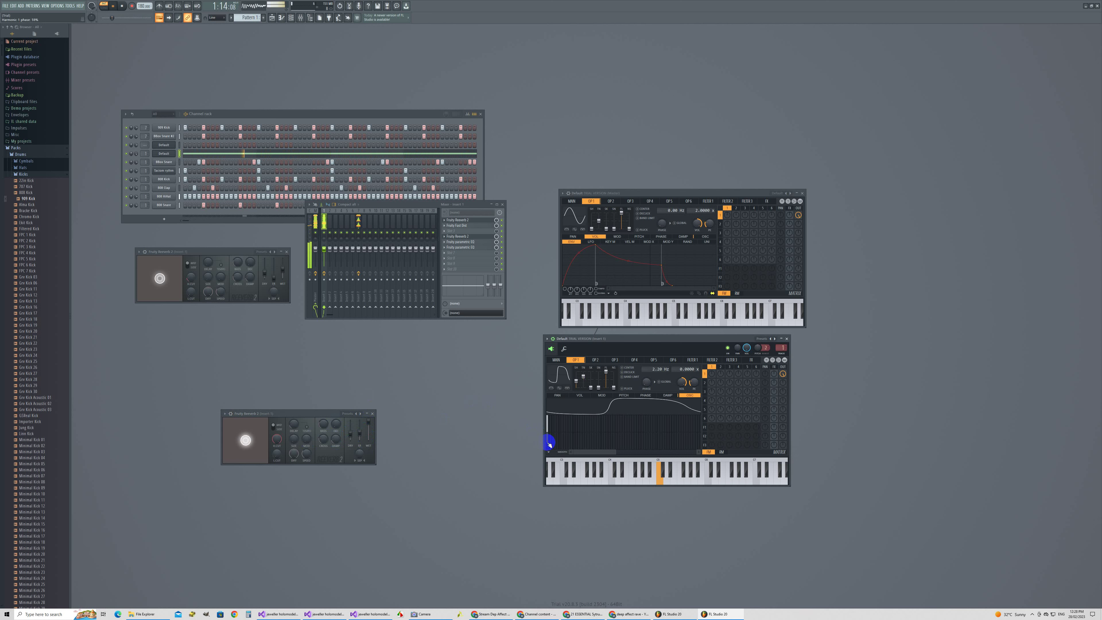
{"action": "left_click_drag", "start_coordinate": [549, 444], "coordinate": [548, 439]}
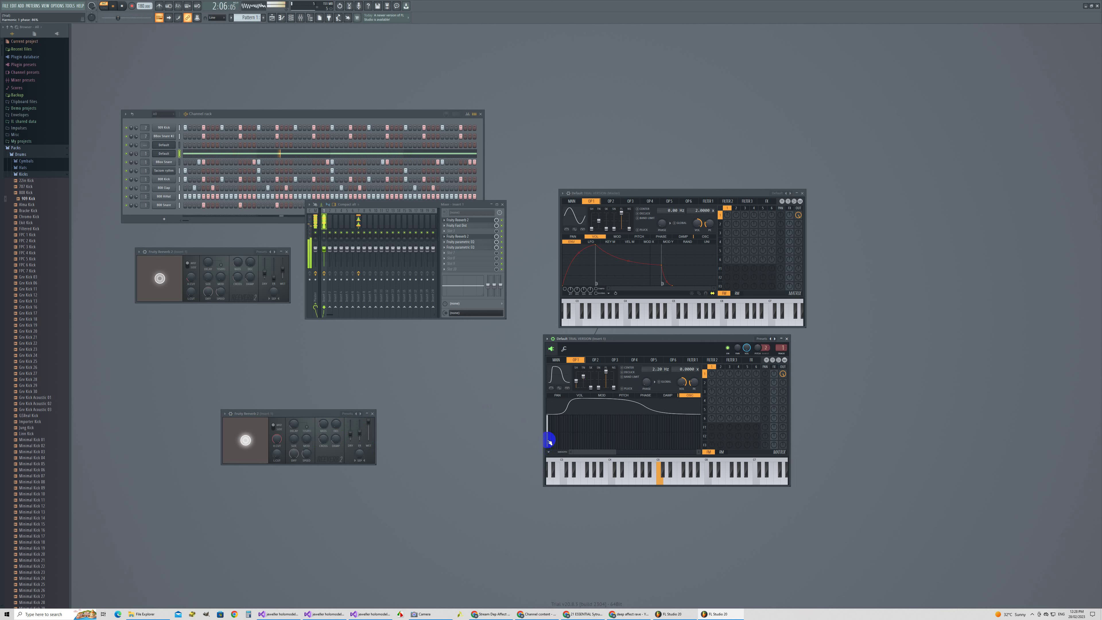
{"action": "left_click_drag", "start_coordinate": [584, 378], "coordinate": [575, 397]}
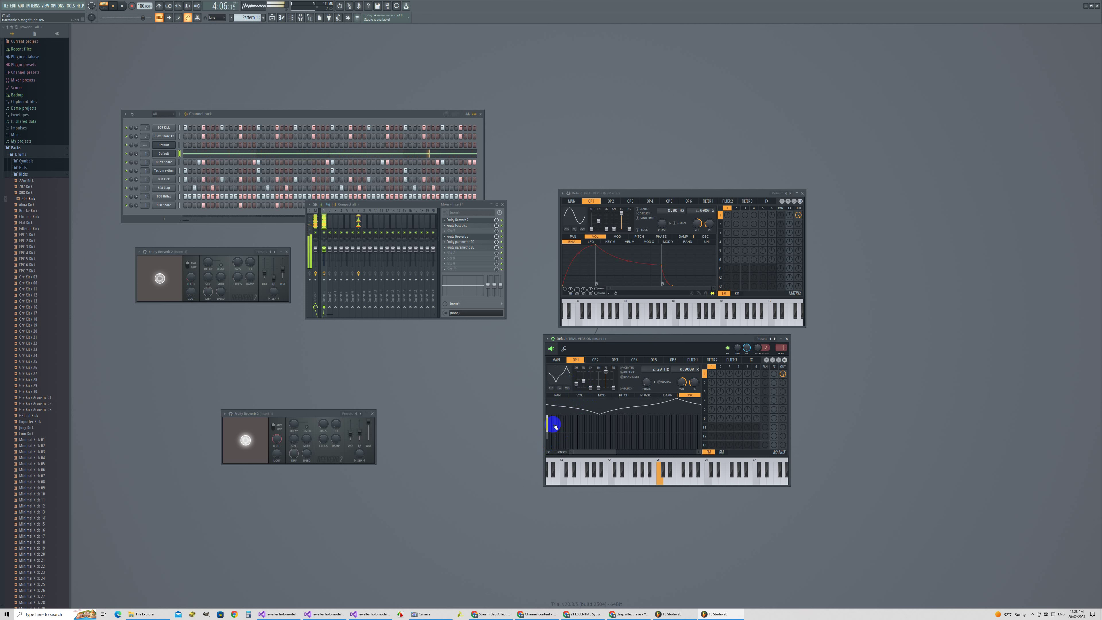
{"action": "left_click", "coordinate": [547, 436]}
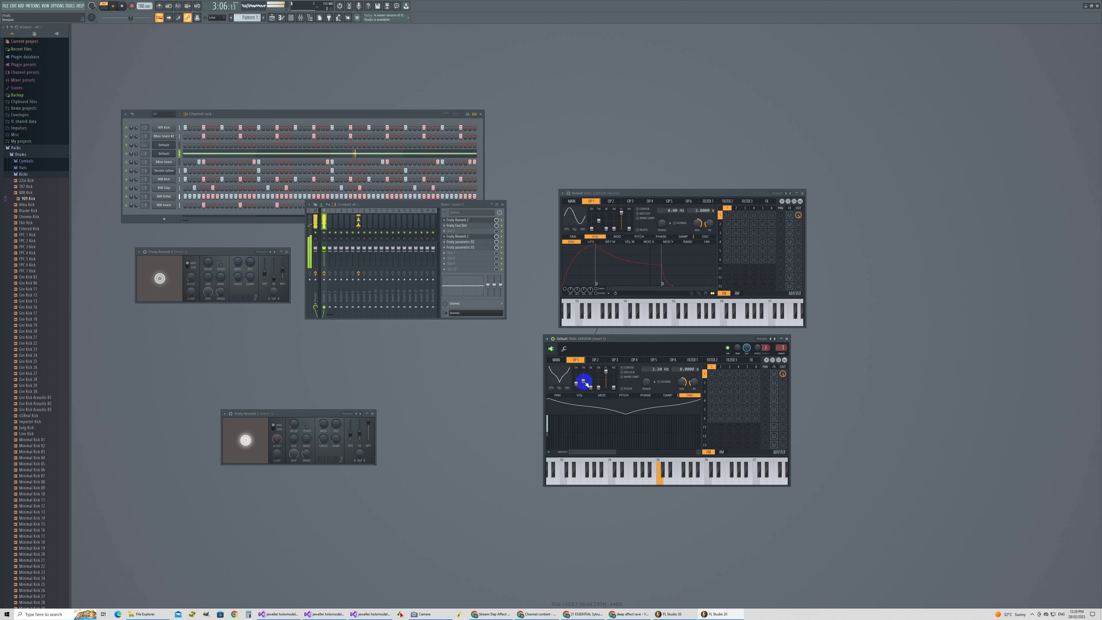
{"action": "left_click_drag", "start_coordinate": [583, 382], "coordinate": [582, 388]}
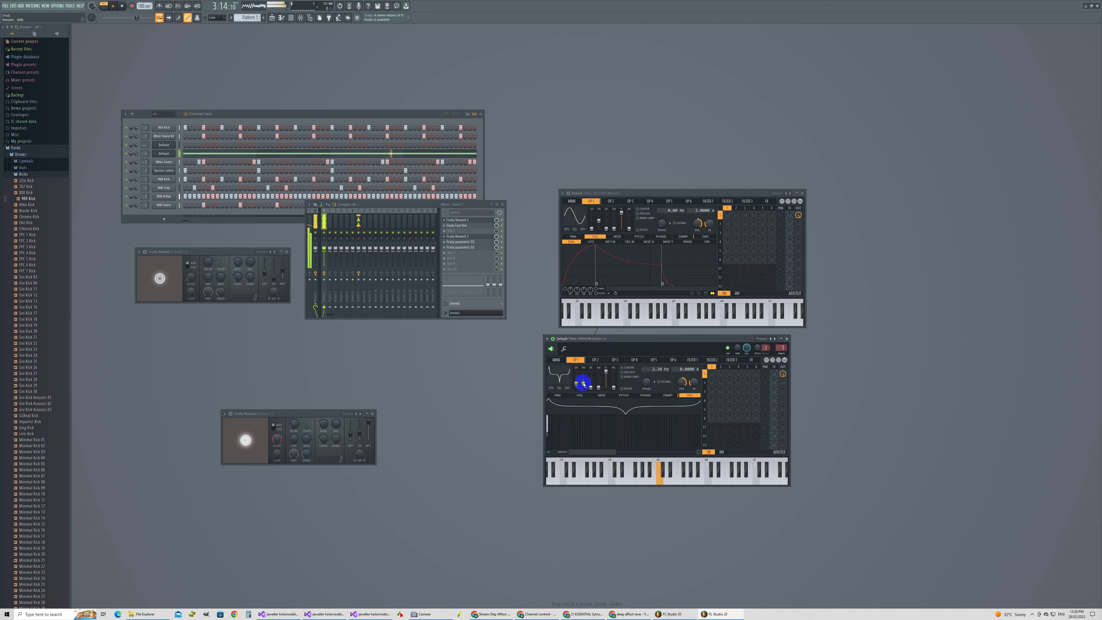
- Rebalance both Fruity Reeverb 2 effects by adjusting their decay times and wet levels and the lower one's dry level
{"action": "left_click_drag", "start_coordinate": [331, 427], "coordinate": [337, 428]}
{"action": "mouse_move", "coordinate": [282, 295]}
{"action": "left_mouse_down"}
{"action": "mouse_move", "coordinate": [282, 254]}
{"action": "mouse_move", "coordinate": [283, 287]}
{"action": "left_mouse_up"}
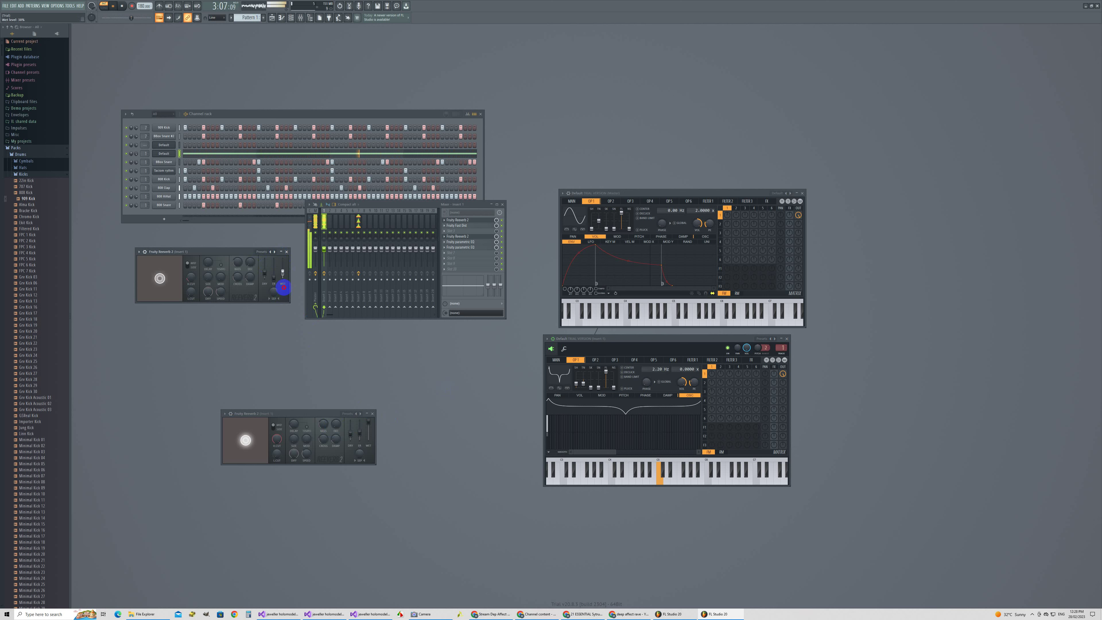
{"action": "left_click_drag", "start_coordinate": [283, 287], "coordinate": [283, 286]}
{"action": "mouse_move", "coordinate": [369, 423]}
{"action": "left_mouse_down"}
{"action": "mouse_move", "coordinate": [367, 447]}
{"action": "mouse_move", "coordinate": [368, 430]}
{"action": "mouse_move", "coordinate": [342, 421]}
{"action": "left_mouse_up"}
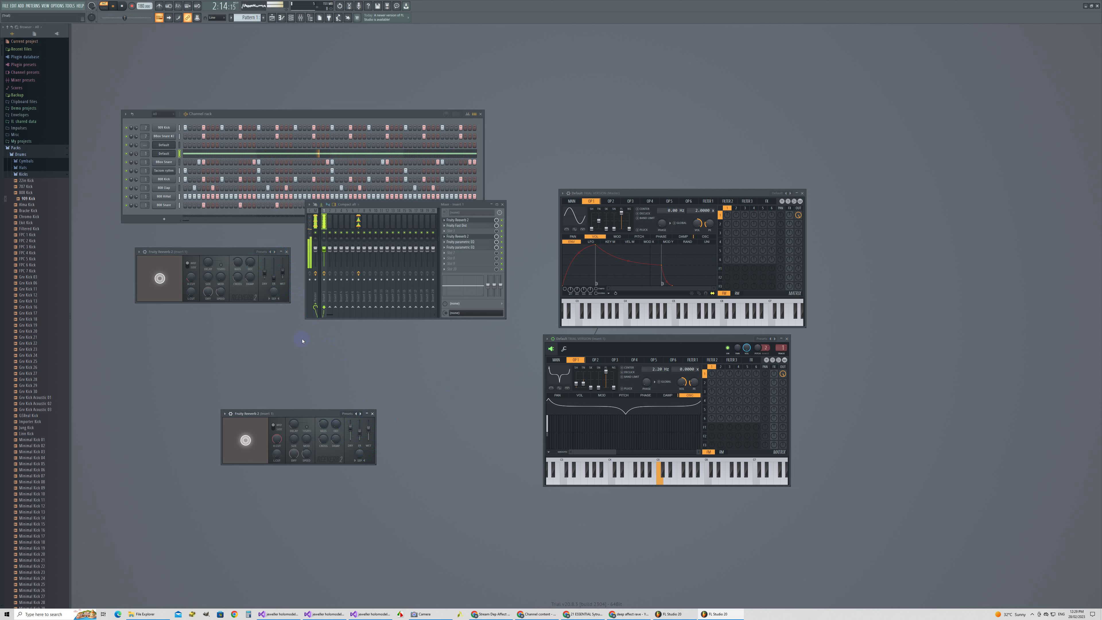
{"action": "left_click_drag", "start_coordinate": [250, 263], "coordinate": [279, 262]}
{"action": "left_click_drag", "start_coordinate": [350, 427], "coordinate": [352, 431]}
{"action": "left_click_drag", "start_coordinate": [351, 429], "coordinate": [350, 445]}
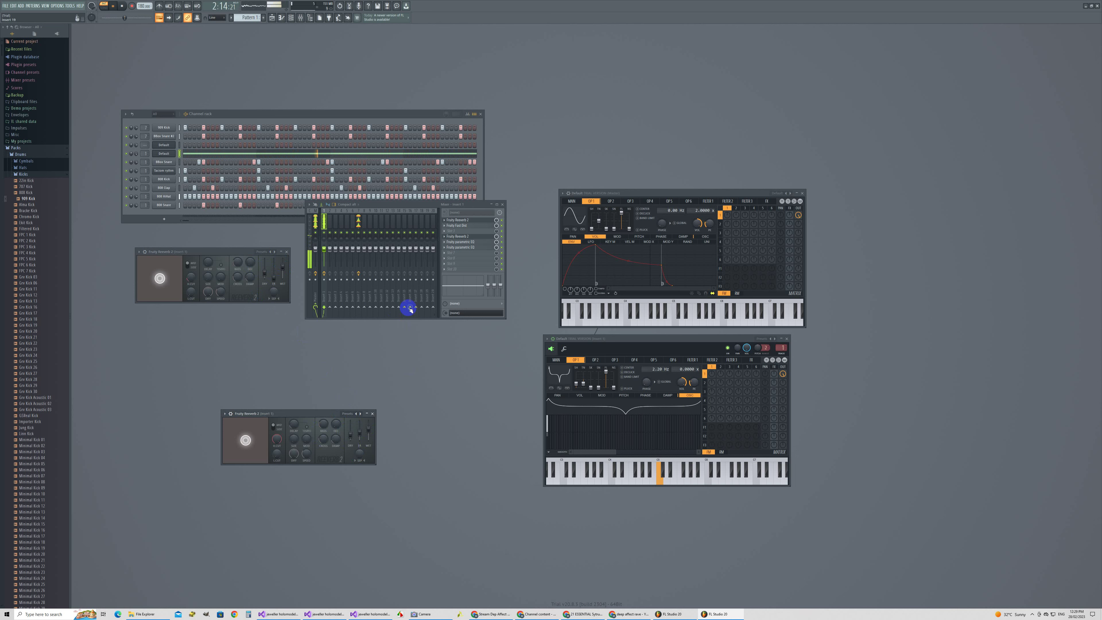
- Add a Fruity Parametric EQ in the next free mixer effect slot and place its window beneath the upper reverb
{"action": "left_click", "coordinate": [454, 251]}
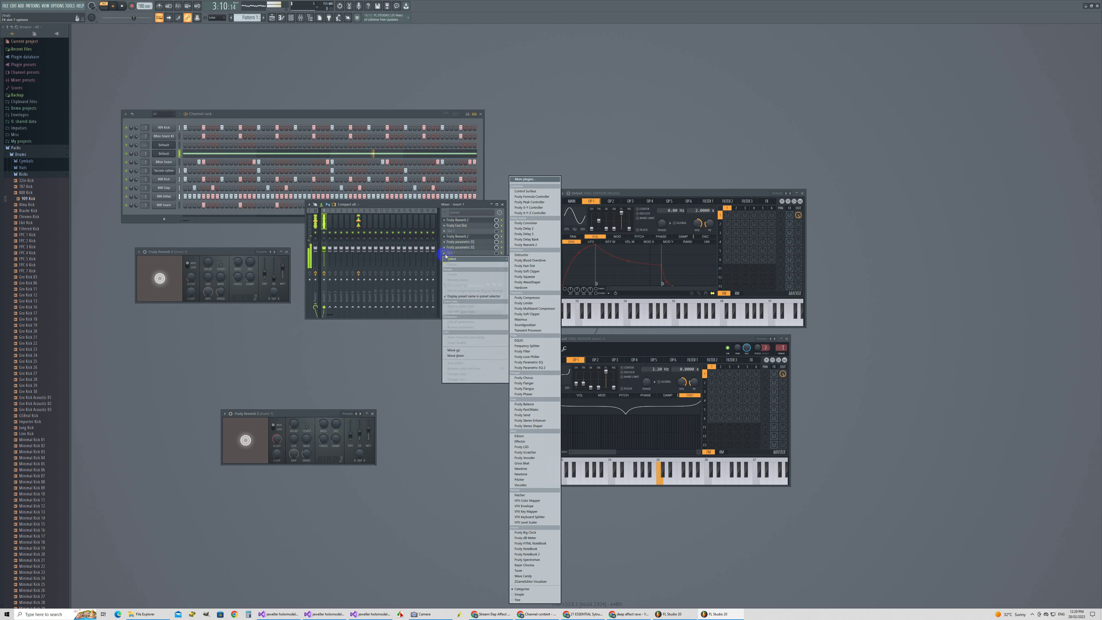
{"action": "left_click", "coordinate": [530, 361]}
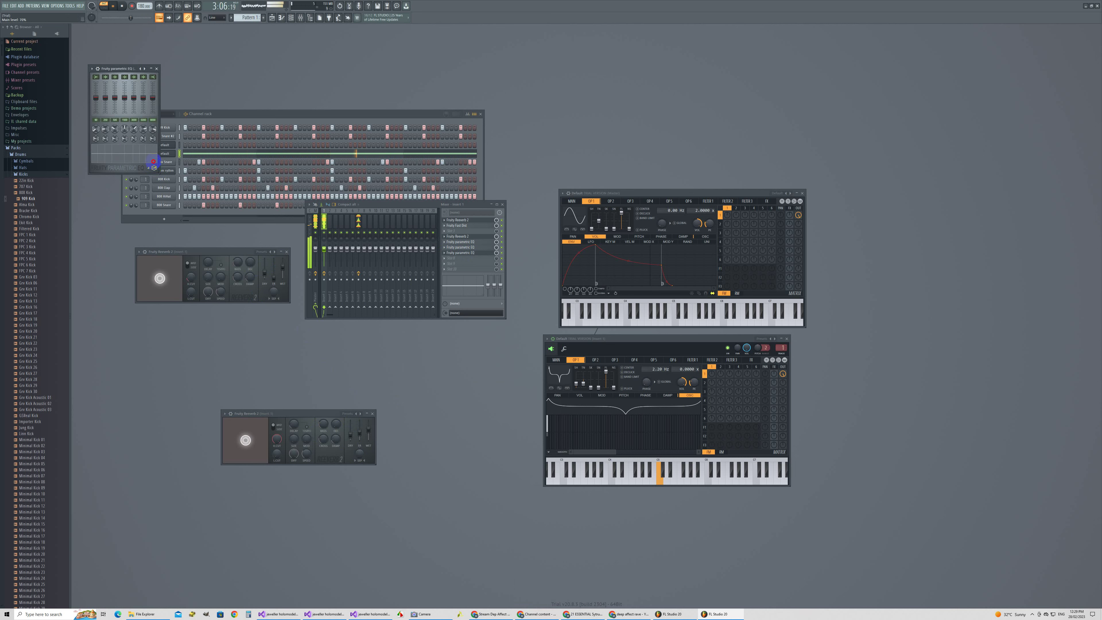
{"action": "left_click_drag", "start_coordinate": [131, 68], "coordinate": [157, 314]}
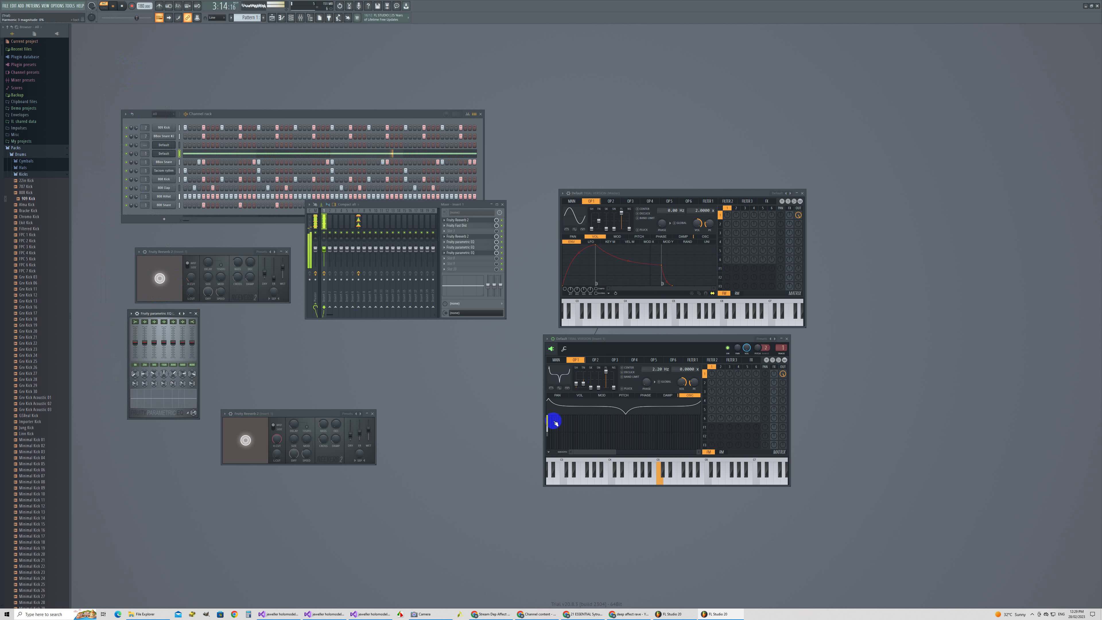
- Reshape OP 1's waveform with a new harmonic phase, tension and higher shape, and set its frequency offset to about 1.70 Hz
{"action": "left_click_drag", "start_coordinate": [555, 423], "coordinate": [548, 440]}
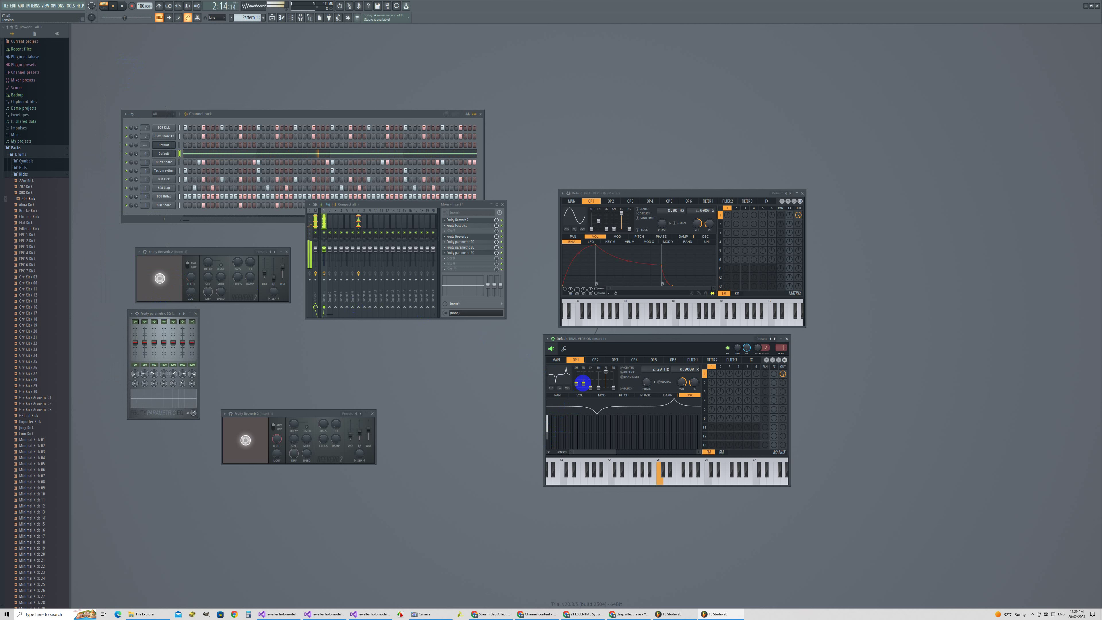
{"action": "left_click_drag", "start_coordinate": [583, 383], "coordinate": [583, 405]}
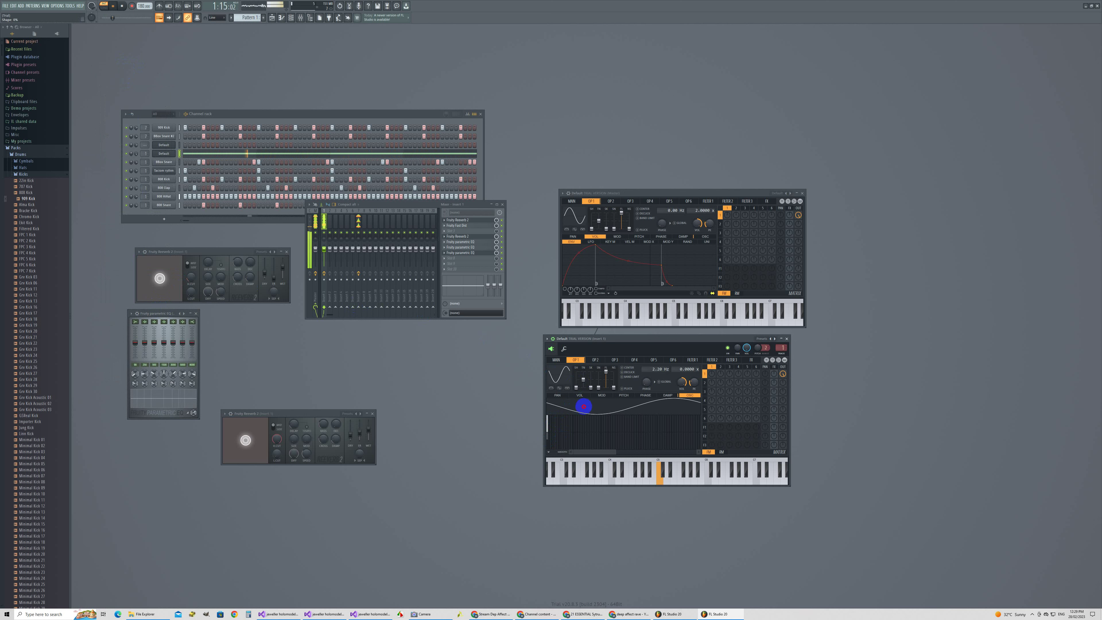
{"action": "left_click_drag", "start_coordinate": [576, 388], "coordinate": [576, 365]}
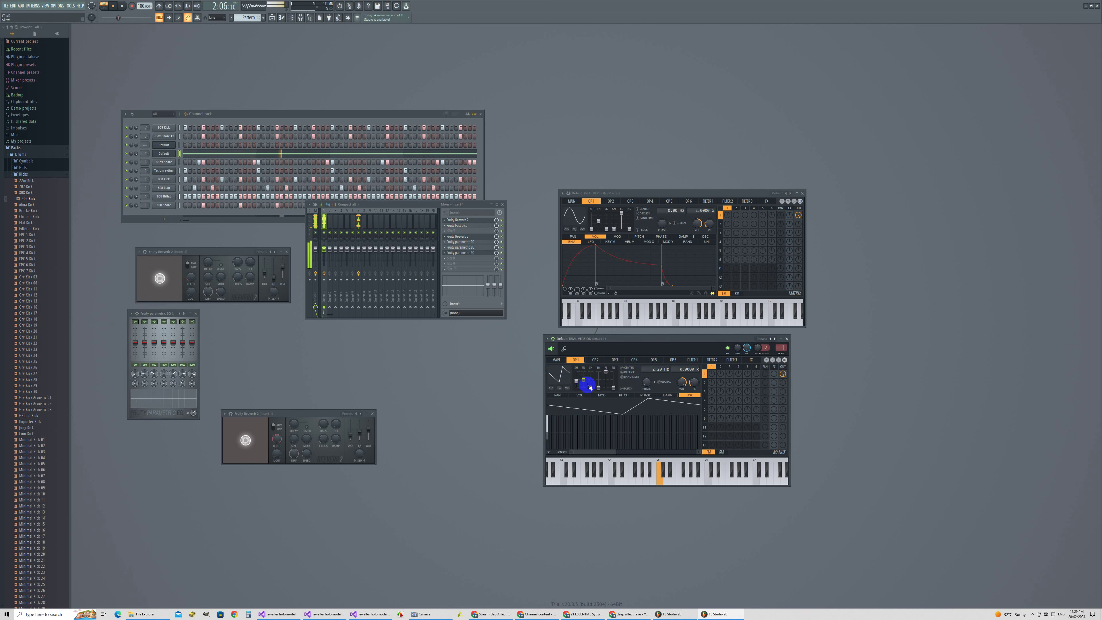
{"action": "mouse_move", "coordinate": [583, 380]}
{"action": "left_mouse_down"}
{"action": "mouse_move", "coordinate": [581, 394]}
{"action": "mouse_move", "coordinate": [581, 381]}
{"action": "left_mouse_up"}
{"action": "left_click_drag", "start_coordinate": [659, 369], "coordinate": [659, 381]}
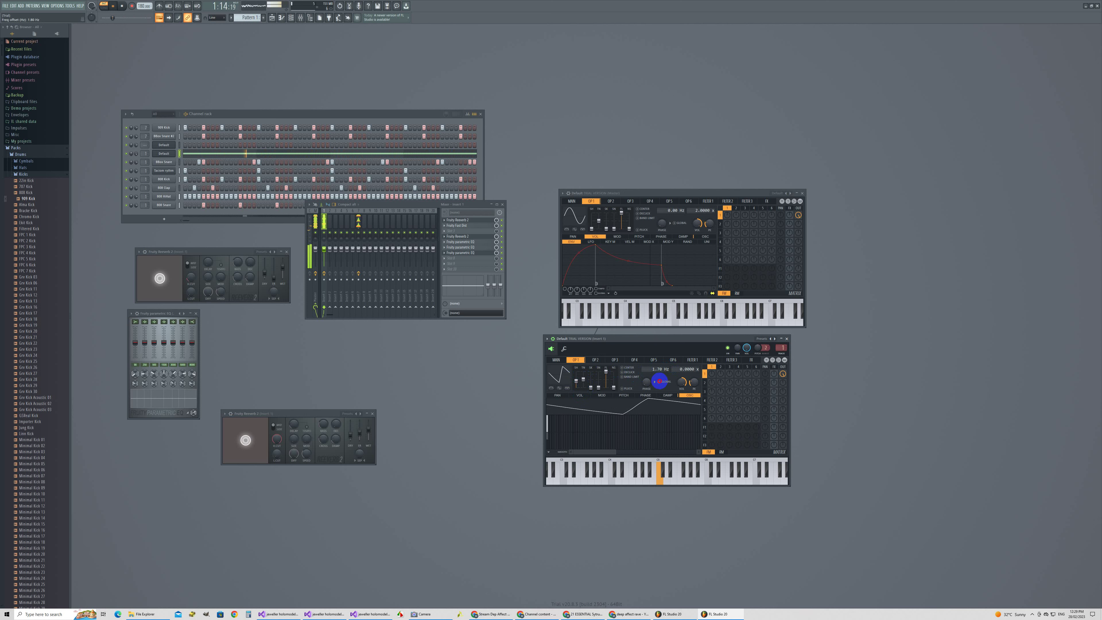
- Vary the lower reverb's wet level, and adjust the upper reverb's dry level and room size
{"action": "left_click", "coordinate": [369, 429]}
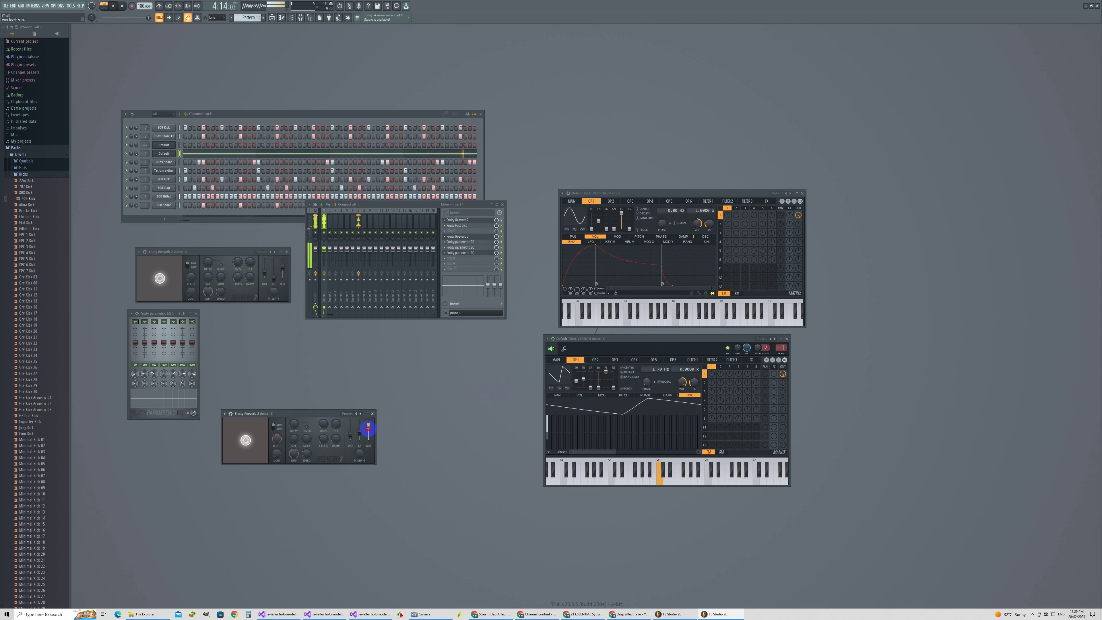
{"action": "left_click_drag", "start_coordinate": [370, 431], "coordinate": [367, 421]}
{"action": "mouse_move", "coordinate": [270, 277]}
{"action": "left_mouse_down"}
{"action": "mouse_move", "coordinate": [264, 258]}
{"action": "mouse_move", "coordinate": [263, 276]}
{"action": "left_mouse_up"}
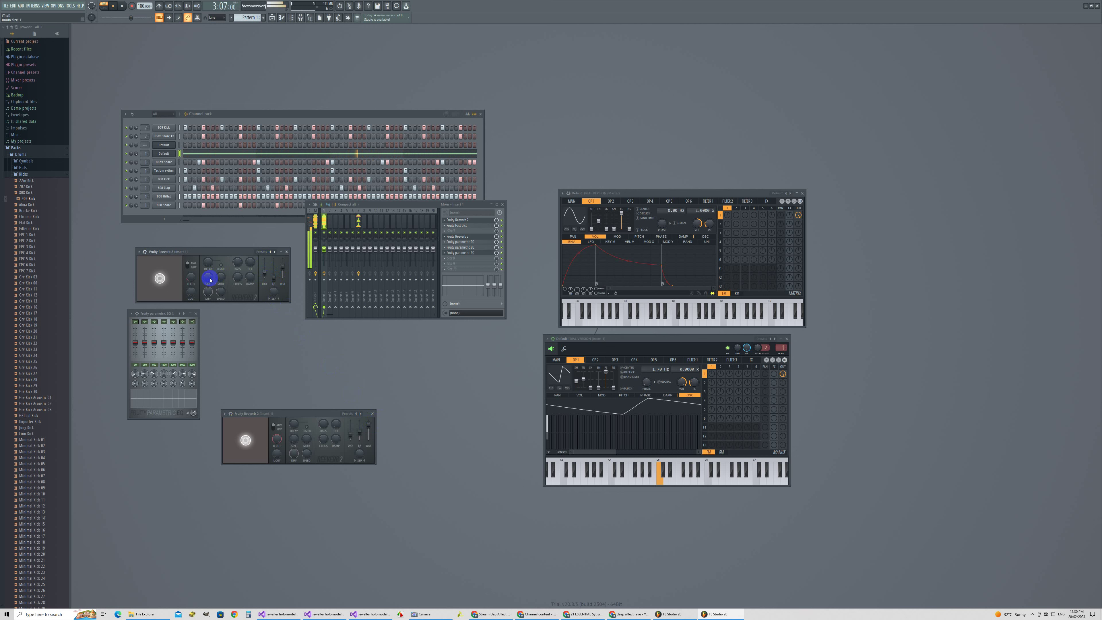
{"action": "left_click_drag", "start_coordinate": [209, 278], "coordinate": [209, 272]}
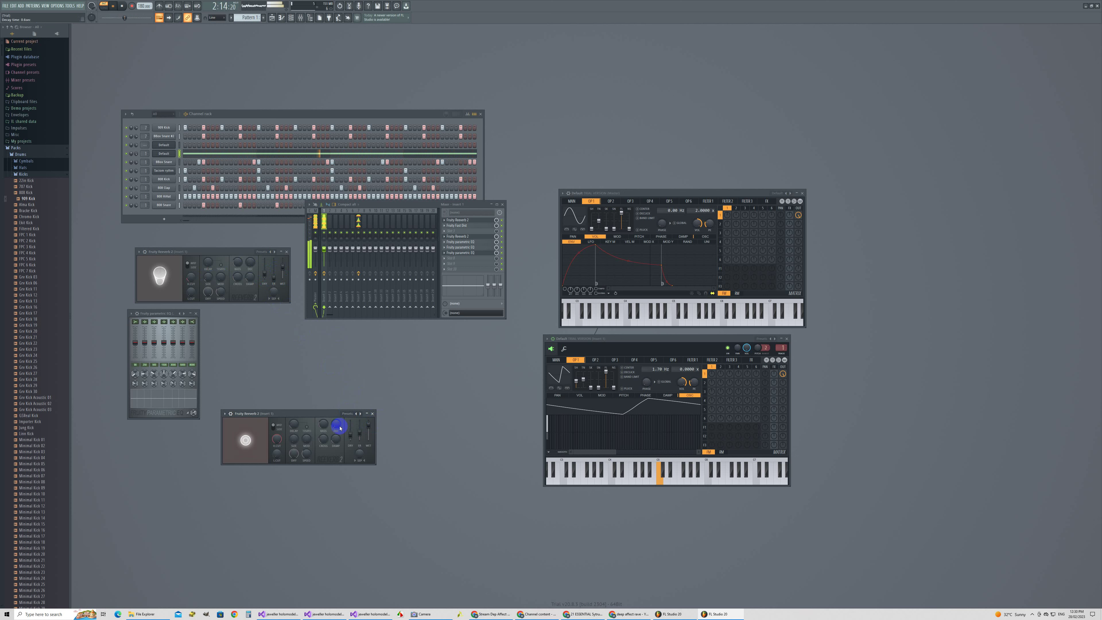
{"action": "mouse_move", "coordinate": [369, 433]}
{"action": "left_mouse_down"}
{"action": "mouse_move", "coordinate": [369, 424]}
{"action": "mouse_move", "coordinate": [363, 440]}
{"action": "left_mouse_up"}
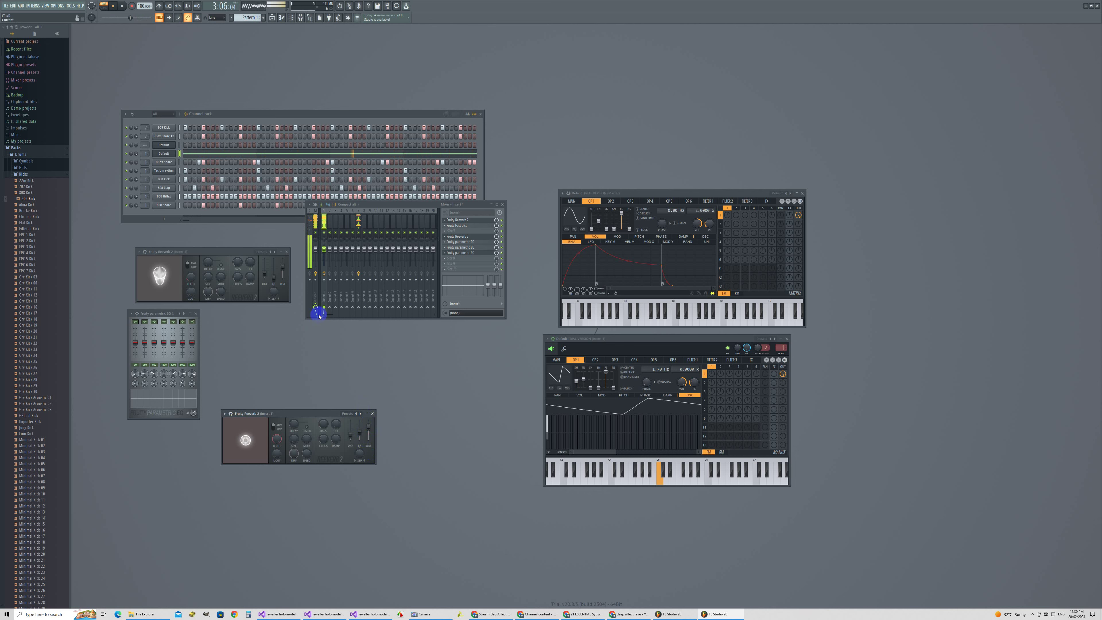
- Raise the wet level of the upper Fruity Reeverb 2 and adjust its decay time
{"action": "left_click", "coordinate": [282, 273]}
{"action": "mouse_move", "coordinate": [282, 272]}
{"action": "left_mouse_down"}
{"action": "mouse_move", "coordinate": [282, 282]}
{"action": "mouse_move", "coordinate": [278, 259]}
{"action": "left_mouse_up"}
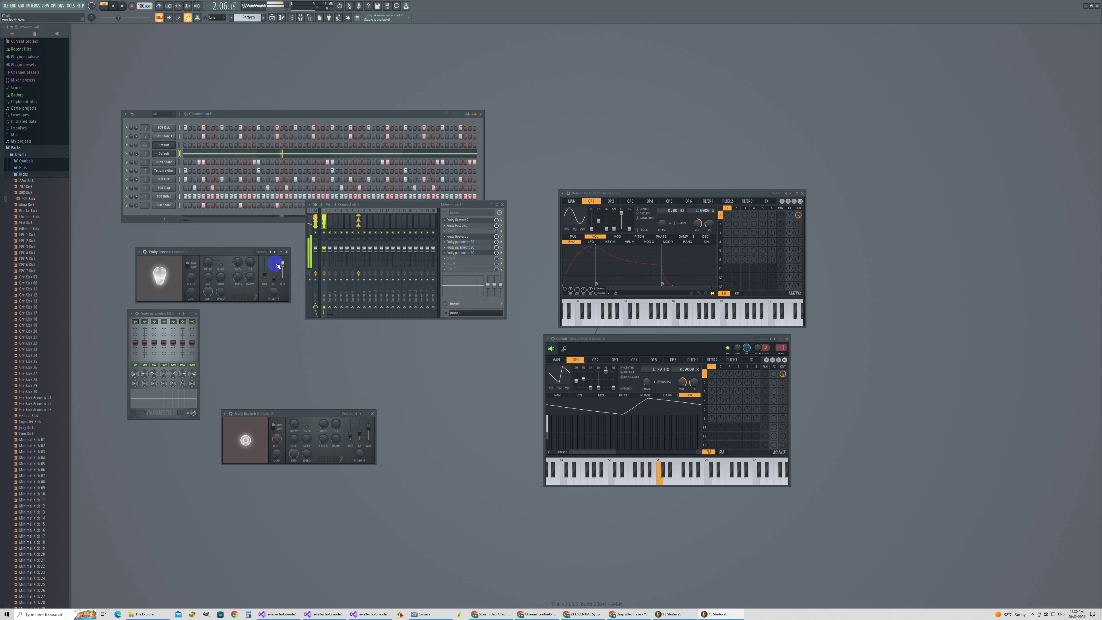
{"action": "left_click", "coordinate": [250, 263]}
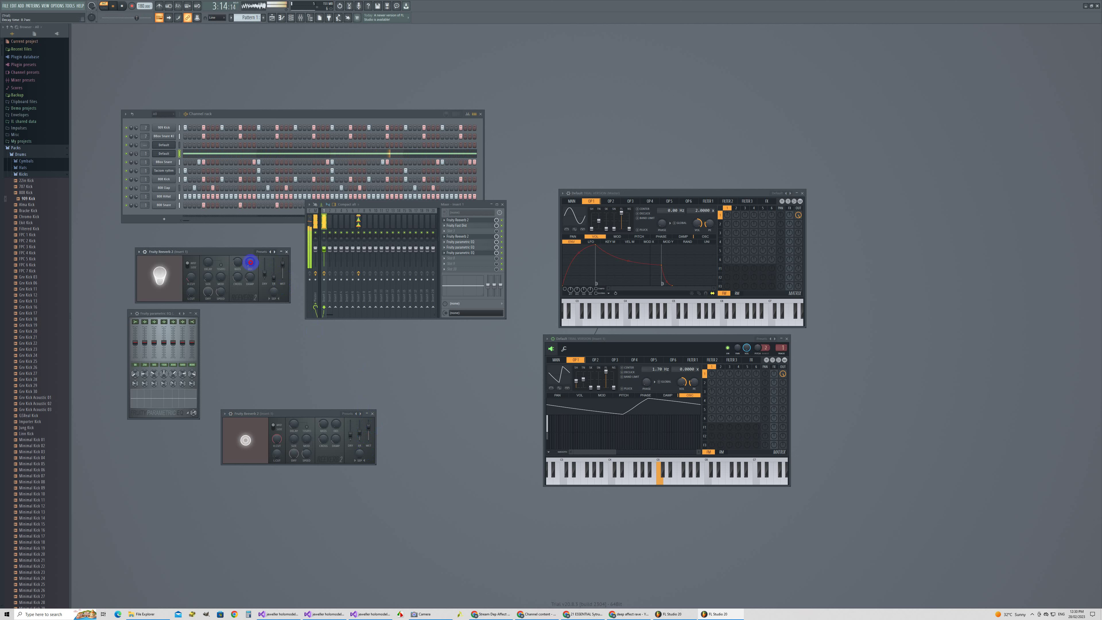
{"action": "mouse_move", "coordinate": [283, 263]}
{"action": "left_mouse_down"}
{"action": "mouse_move", "coordinate": [280, 275]}
{"action": "mouse_move", "coordinate": [285, 263]}
{"action": "left_mouse_up"}
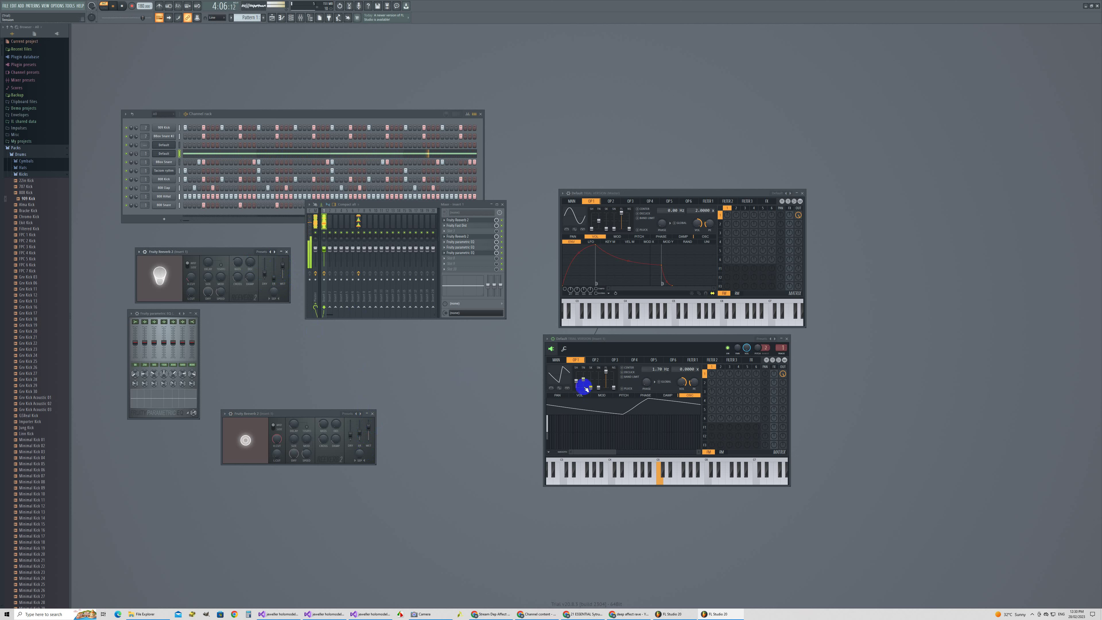
- Reduce OP 1's waveform shape, shift its first harmonic's phase, and sweep the tension up and back down
{"action": "mouse_move", "coordinate": [586, 389]}
{"action": "left_mouse_down"}
{"action": "mouse_move", "coordinate": [575, 395]}
{"action": "mouse_move", "coordinate": [583, 408]}
{"action": "mouse_move", "coordinate": [577, 387]}
{"action": "left_mouse_up"}
{"action": "left_click_drag", "start_coordinate": [551, 446], "coordinate": [545, 445]}
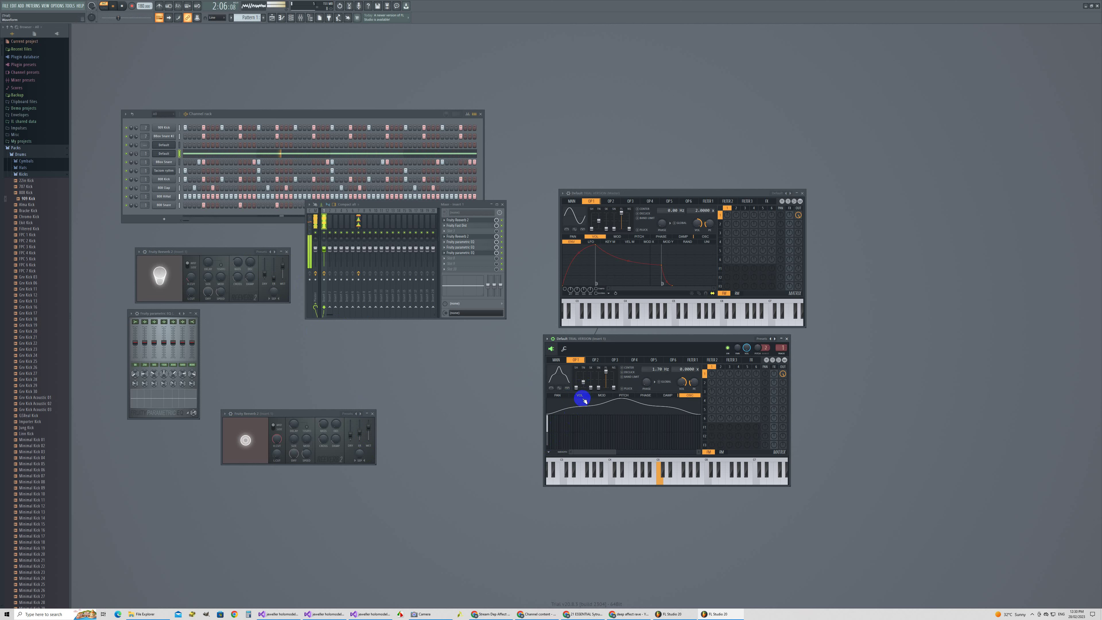
{"action": "left_click_drag", "start_coordinate": [582, 381], "coordinate": [581, 366]}
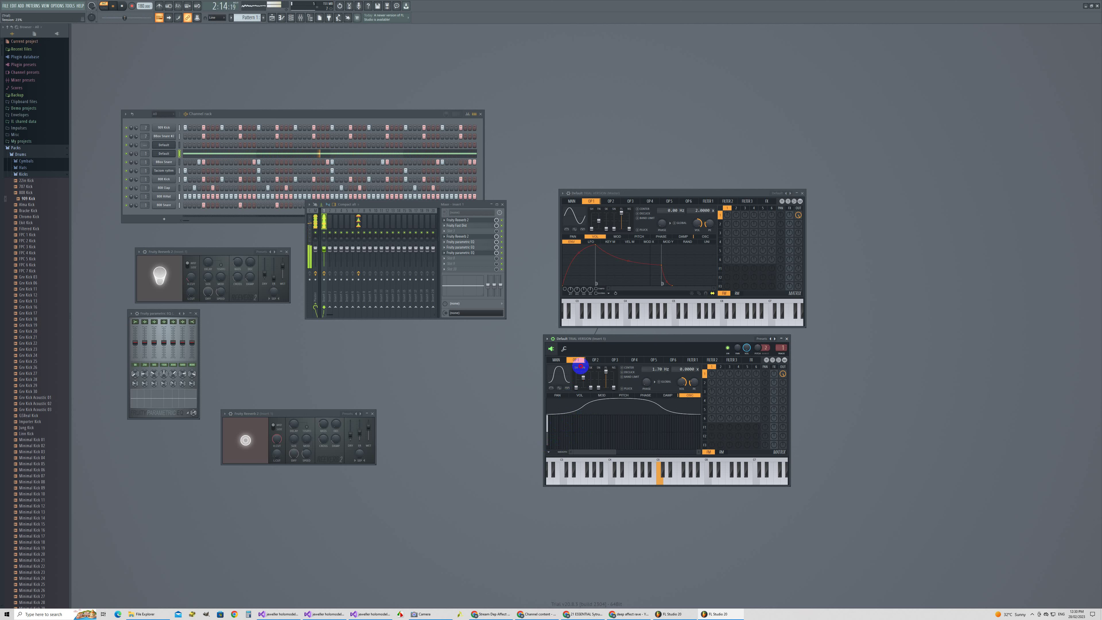
{"action": "left_click_drag", "start_coordinate": [581, 366], "coordinate": [581, 383]}
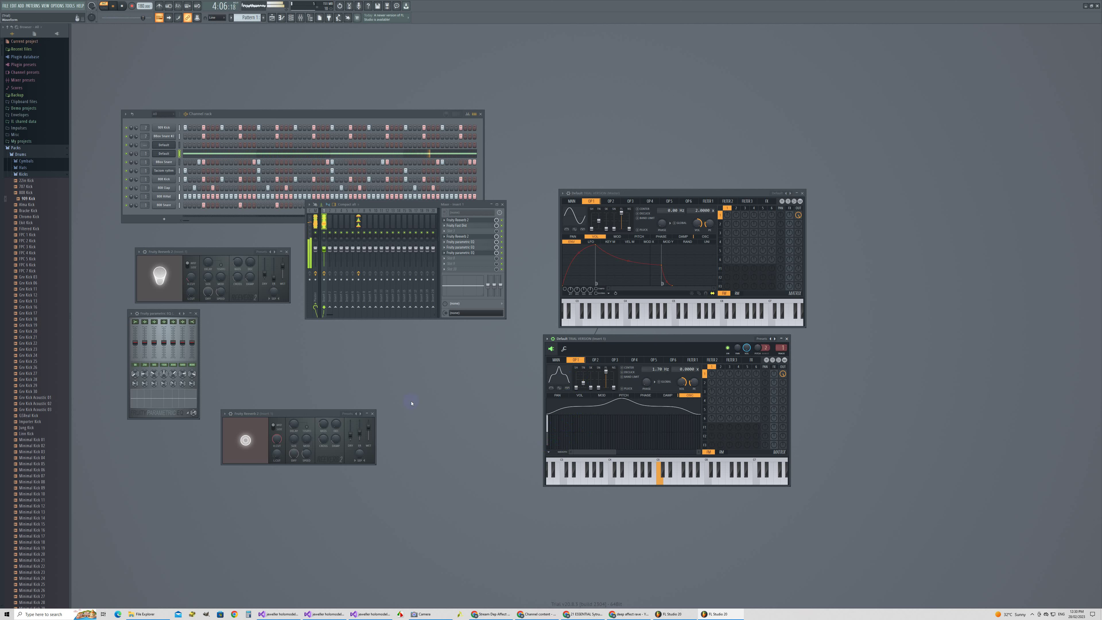
- Bring the upper reverb's wet level back down
{"action": "left_click_drag", "start_coordinate": [282, 265], "coordinate": [282, 285]}
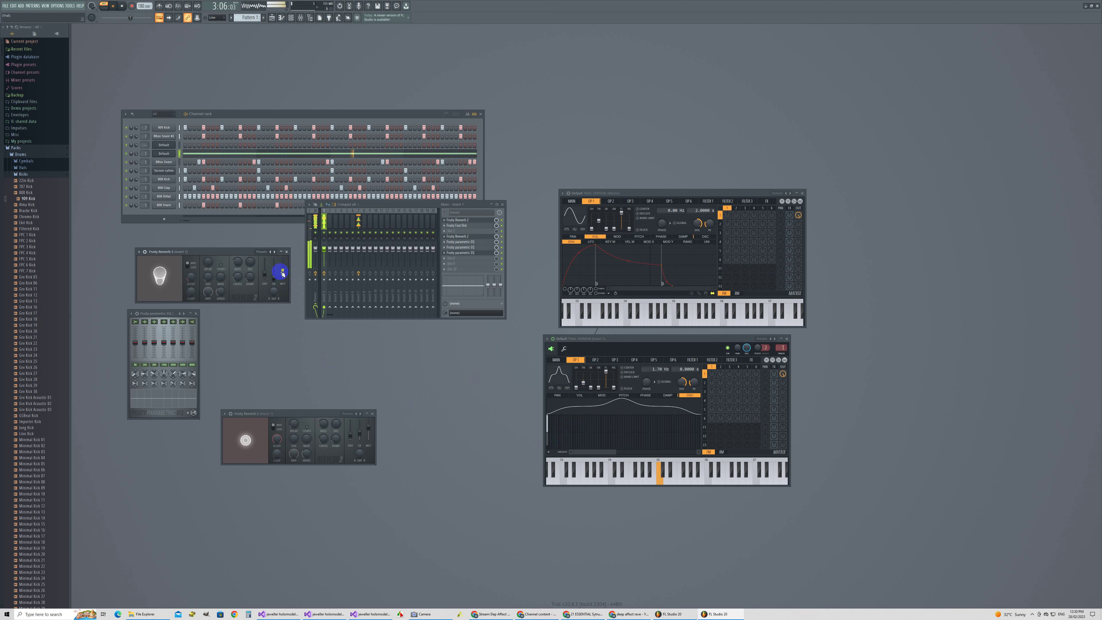
- Raise the dry level of both Fruity Reeverb 2 units and the wet level of the upper one
{"action": "left_click_drag", "start_coordinate": [262, 277], "coordinate": [264, 262]}
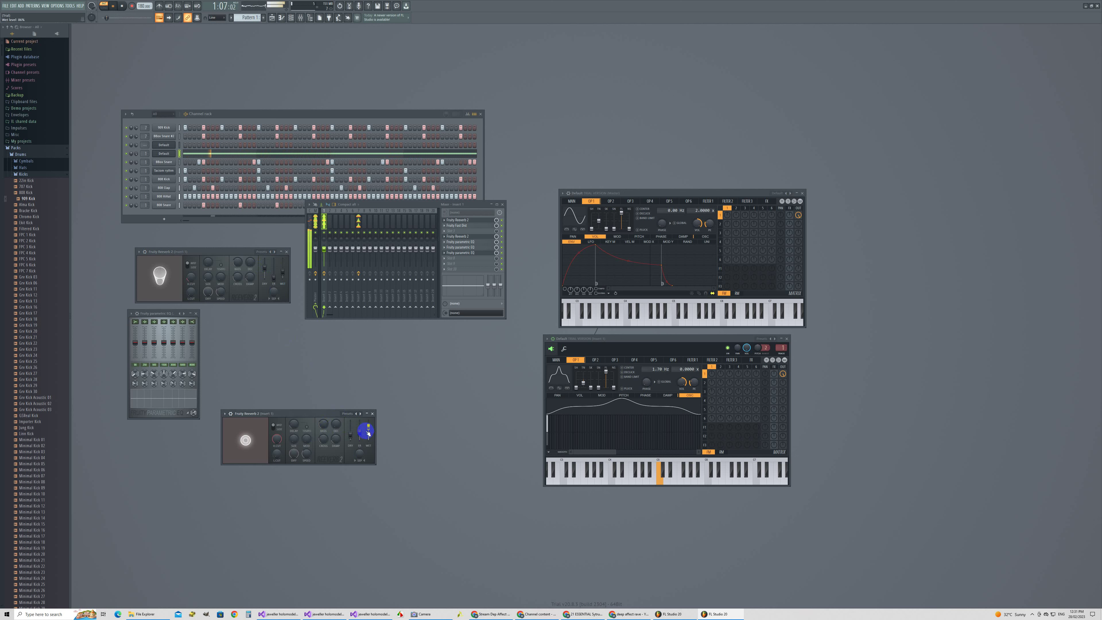
{"action": "left_click_drag", "start_coordinate": [349, 434], "coordinate": [350, 423]}
{"action": "left_click_drag", "start_coordinate": [285, 275], "coordinate": [282, 260]}
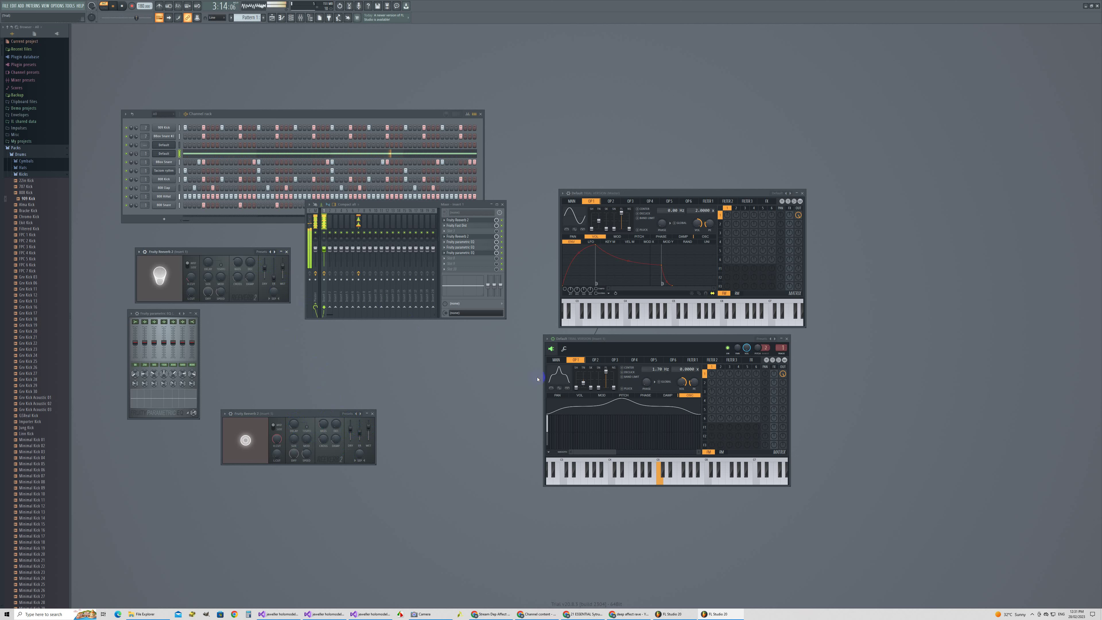
- Sweep the tension of the lower Sytrus's OP 1 waveform up and back down, and reduce the upper reverb's wet level
{"action": "left_click", "coordinate": [583, 381]}
{"action": "left_click_drag", "start_coordinate": [583, 383], "coordinate": [583, 375]}
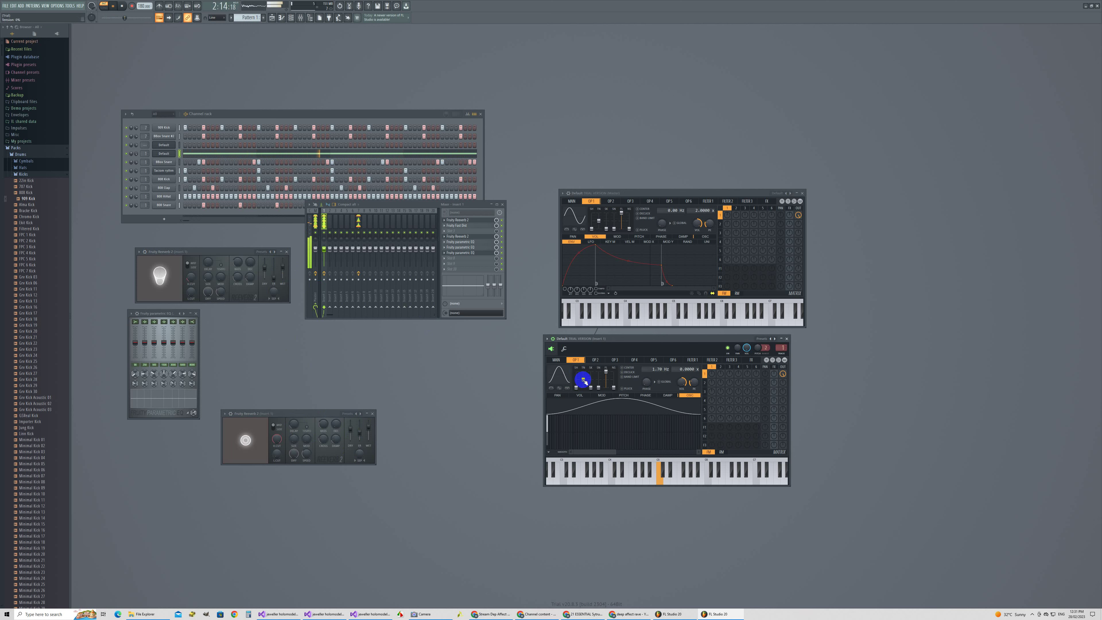
{"action": "left_click_drag", "start_coordinate": [584, 381], "coordinate": [584, 385]}
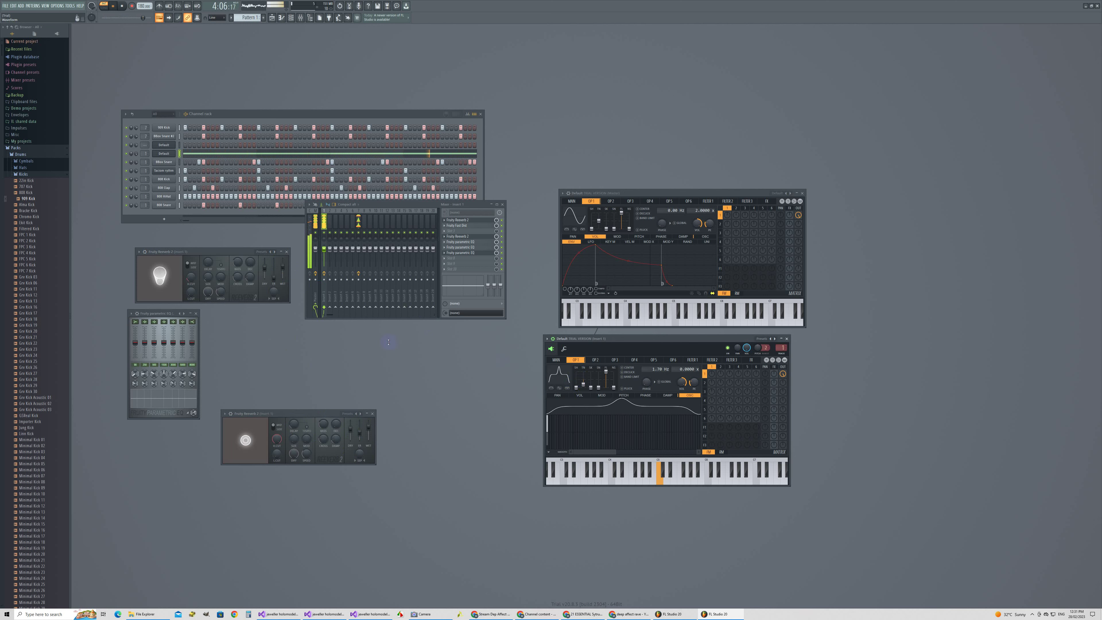
{"action": "left_click_drag", "start_coordinate": [282, 268], "coordinate": [283, 280]}
- Shift the phase of OP 1's first harmonic in the lower Sytrus and raise the waveform's shape amount
{"action": "left_click_drag", "start_coordinate": [546, 436], "coordinate": [547, 439]}
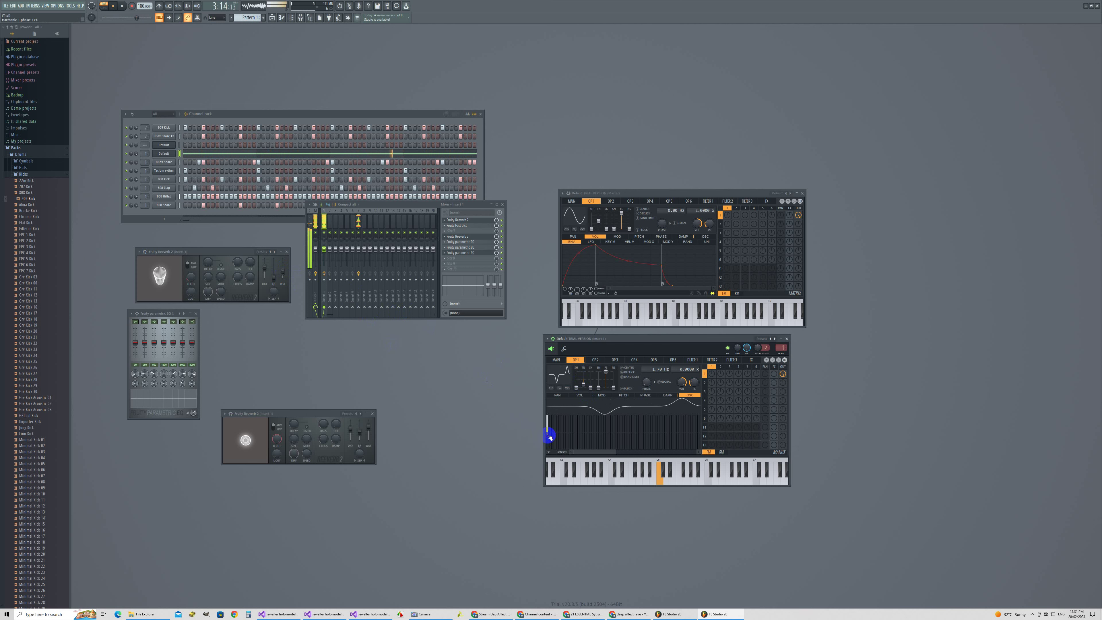
{"action": "left_click_drag", "start_coordinate": [550, 439], "coordinate": [549, 438]}
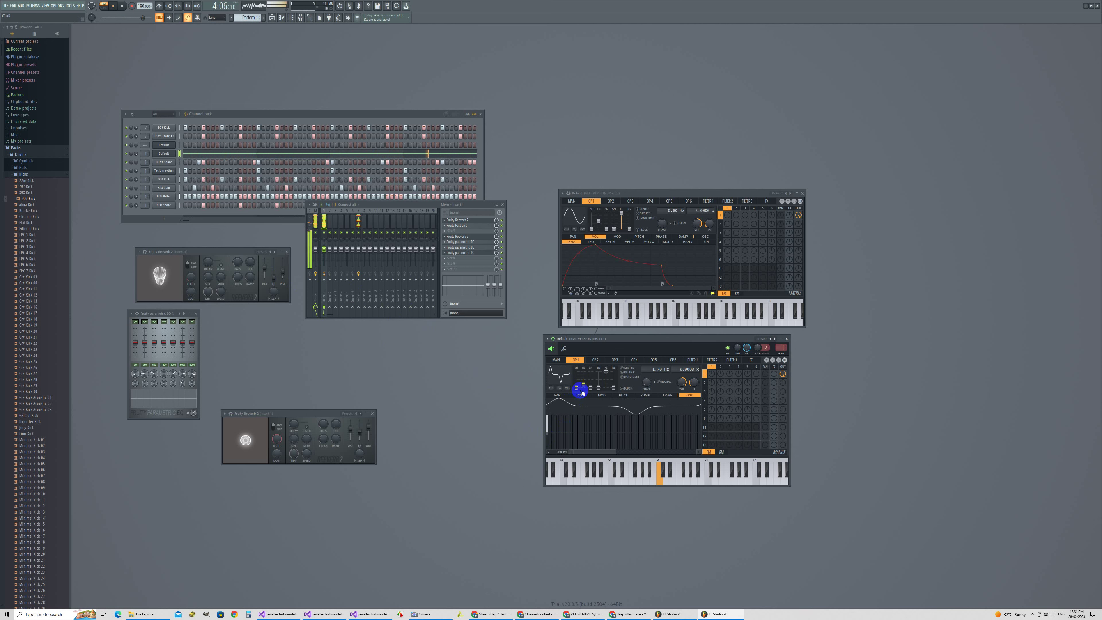
{"action": "left_click_drag", "start_coordinate": [576, 389], "coordinate": [573, 360]}
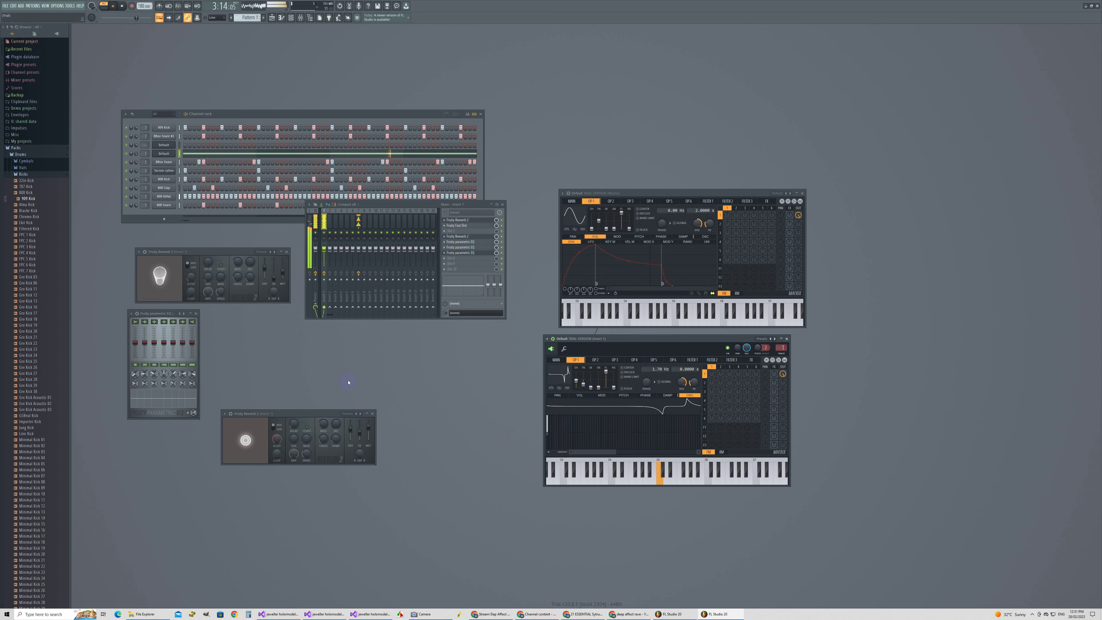
- Push the upper reverb's wet level up and ease it back, and lower the wet level of the lower reverb
{"action": "left_click", "coordinate": [282, 262]}
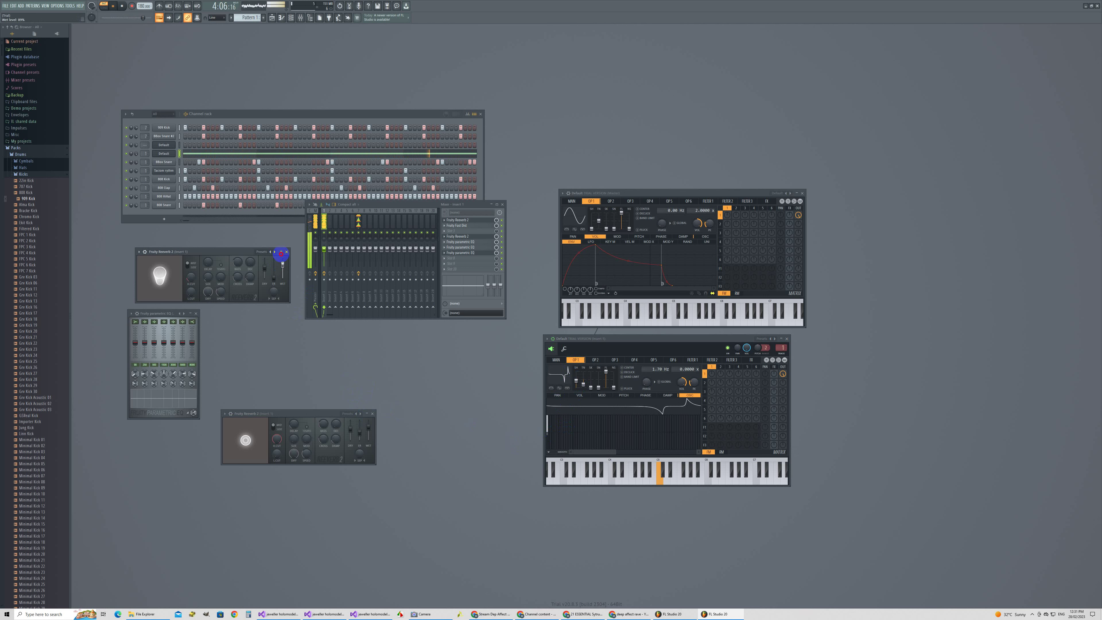
{"action": "left_click_drag", "start_coordinate": [281, 253], "coordinate": [283, 266]}
{"action": "left_click_drag", "start_coordinate": [368, 428], "coordinate": [364, 445]}
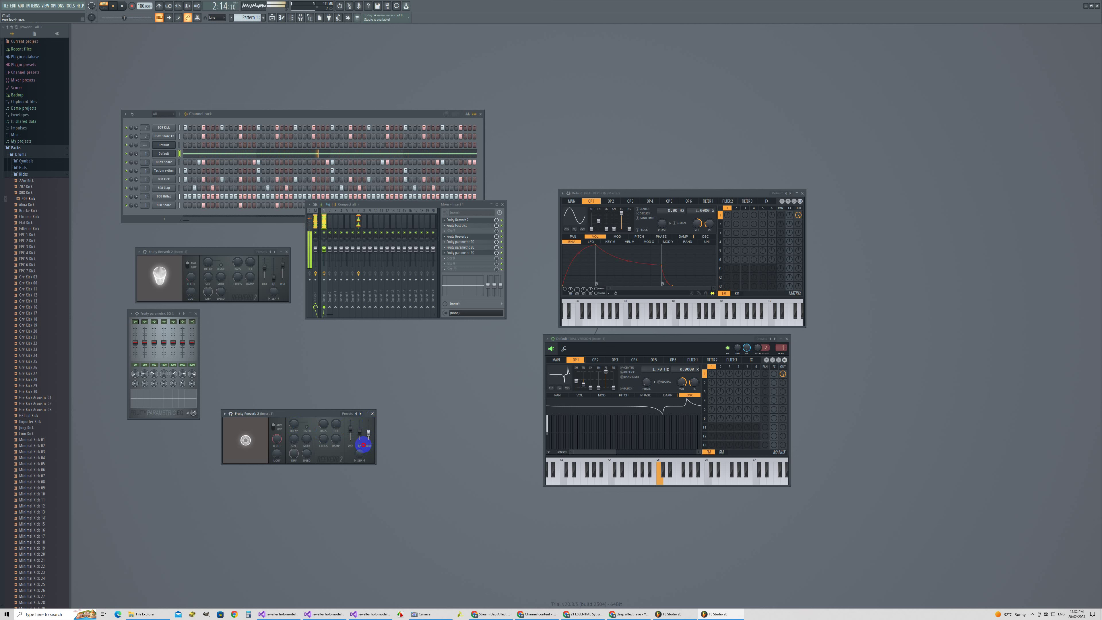
- Dip the lower reverb's dry level and bring it back up, and raise the upper reverb's wet level
{"action": "left_click_drag", "start_coordinate": [349, 428], "coordinate": [350, 441]}
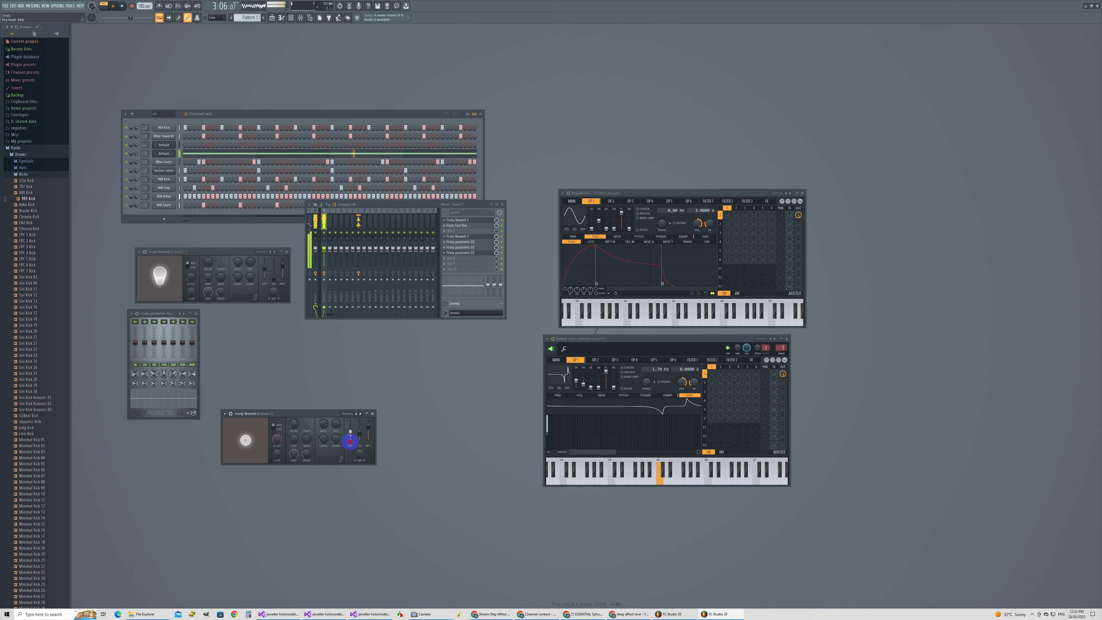
{"action": "left_click_drag", "start_coordinate": [350, 441], "coordinate": [350, 431]}
{"action": "left_click_drag", "start_coordinate": [280, 268], "coordinate": [282, 259]}
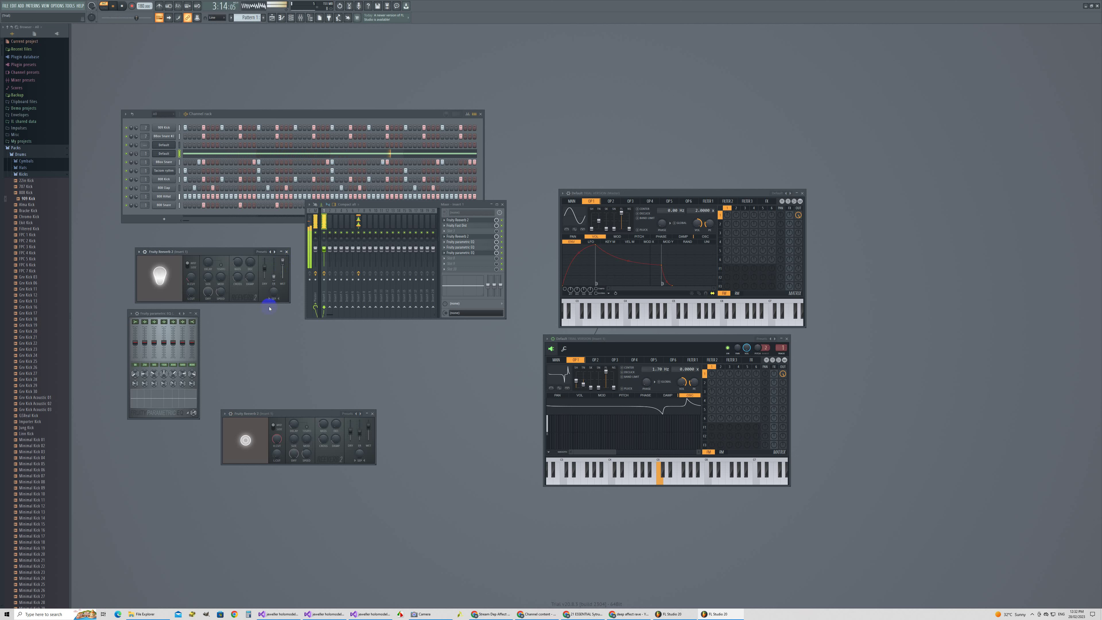
- Reduce the lower reverb's wet level and raise the tension of OP 1's waveform in the lower Sytrus
{"action": "left_click", "coordinate": [282, 425]}
{"action": "left_click", "coordinate": [294, 429]}
{"action": "left_click_drag", "start_coordinate": [367, 438], "coordinate": [368, 445]}
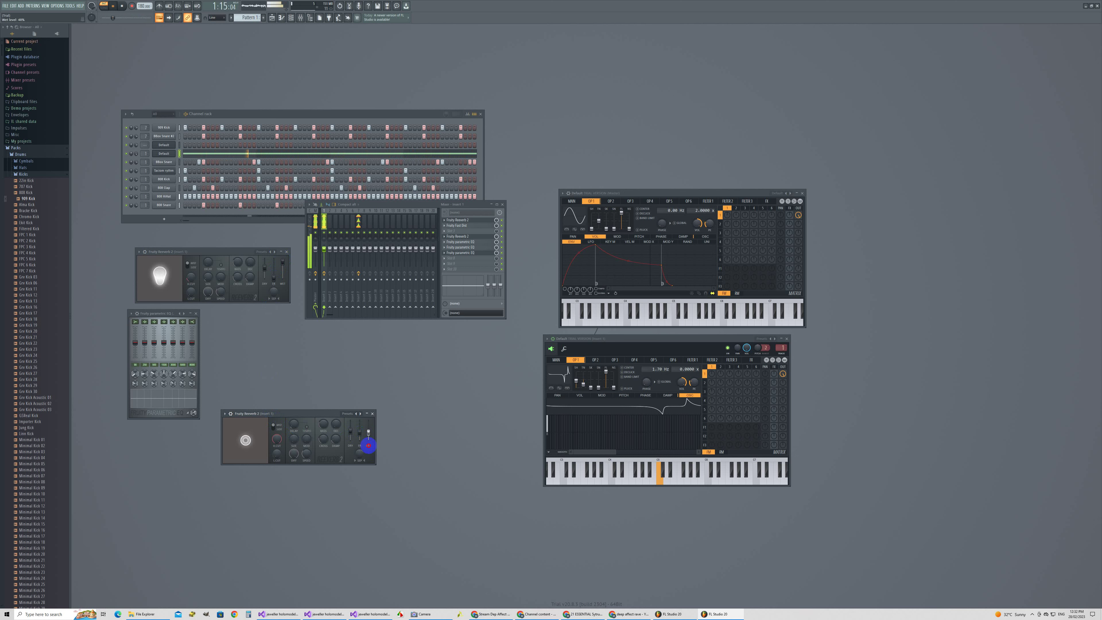
{"action": "left_click_drag", "start_coordinate": [581, 386], "coordinate": [582, 377]}
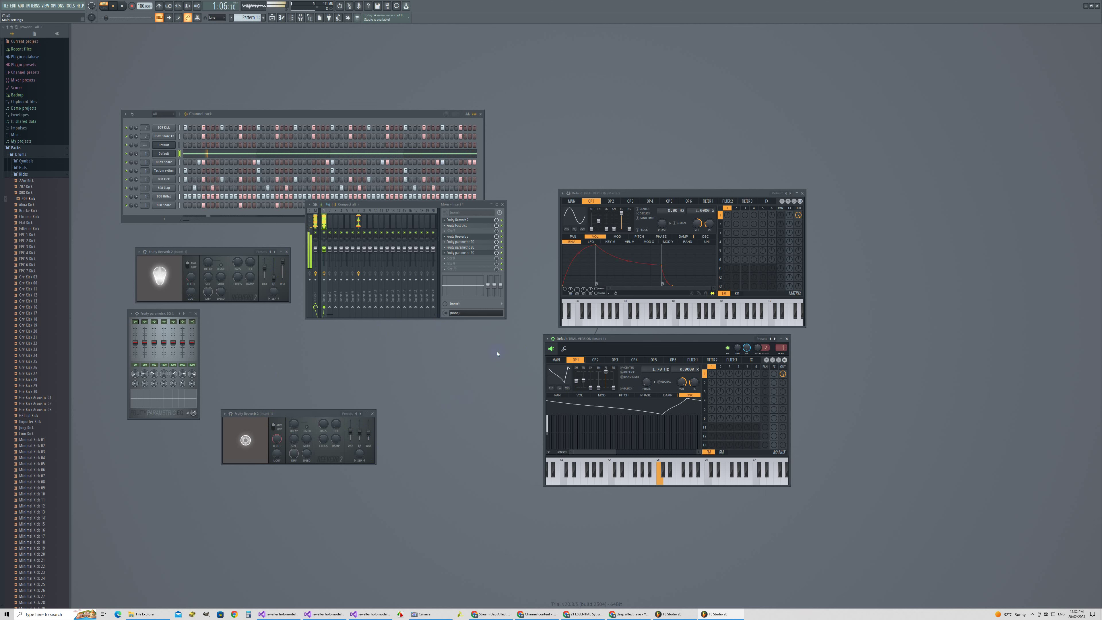
- Add a Fruity Parametric EQ to the Master mixer track in the slot above Fruity Limiter
{"action": "left_click", "coordinate": [346, 228]}
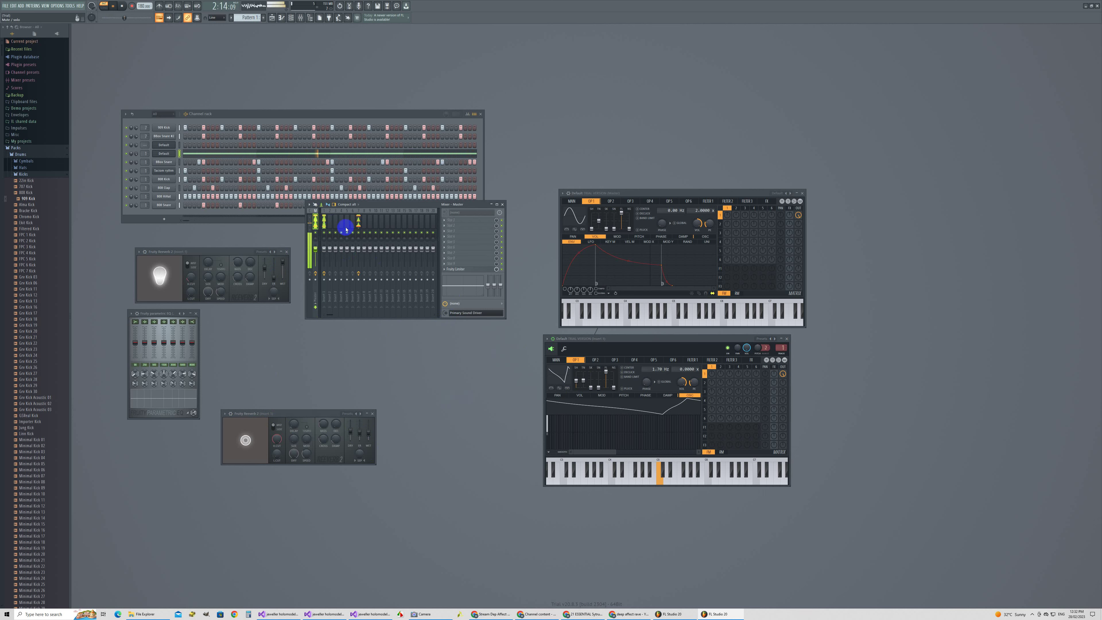
{"action": "left_click", "coordinate": [444, 269]}
{"action": "mouse_move", "coordinate": [453, 270]}
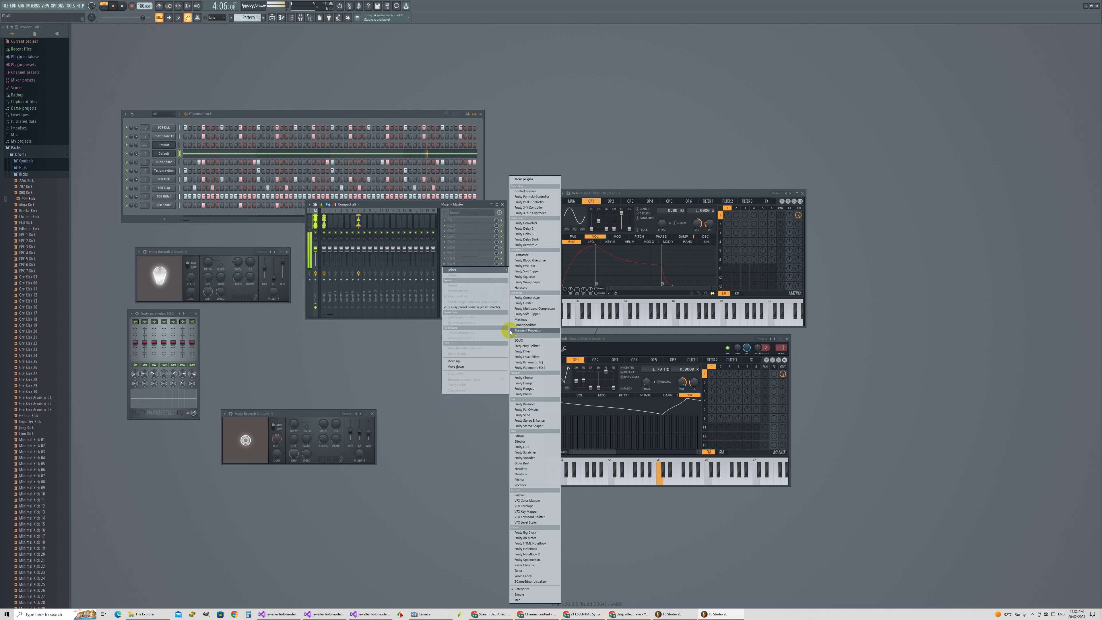
{"action": "left_click", "coordinate": [528, 362]}
{"action": "left_click", "coordinate": [300, 155]}
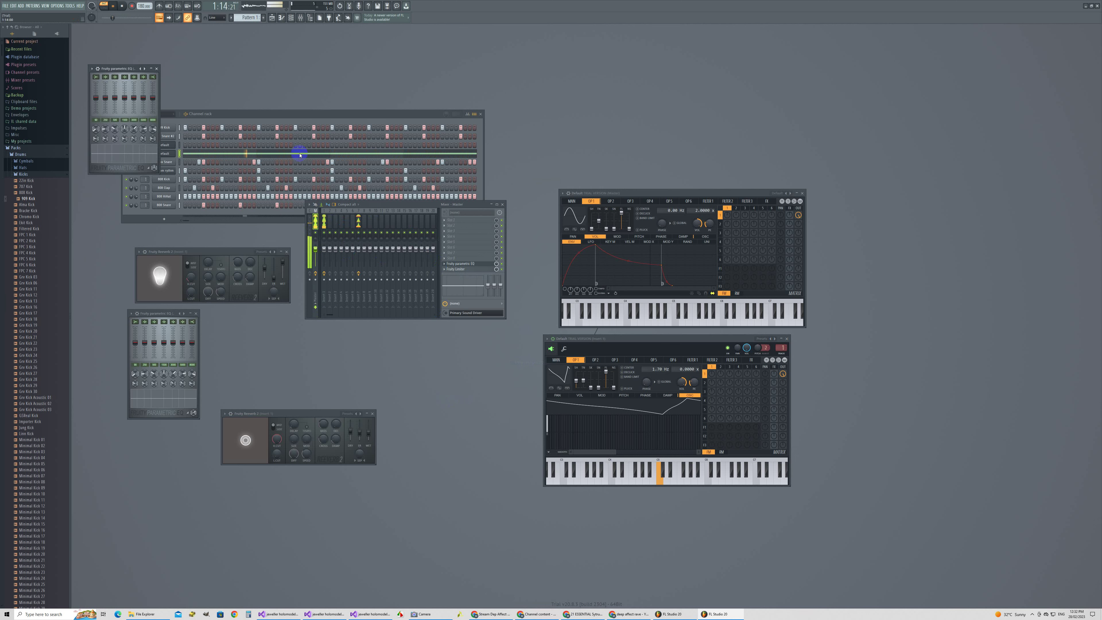
- Shape the new master EQ by varying its band settings, and place its window beside the other parametric EQ
{"action": "mouse_move", "coordinate": [105, 98]}
{"action": "left_mouse_down"}
{"action": "mouse_move", "coordinate": [105, 82]}
{"action": "mouse_move", "coordinate": [133, 91]}
{"action": "mouse_move", "coordinate": [104, 89]}
{"action": "left_mouse_up"}
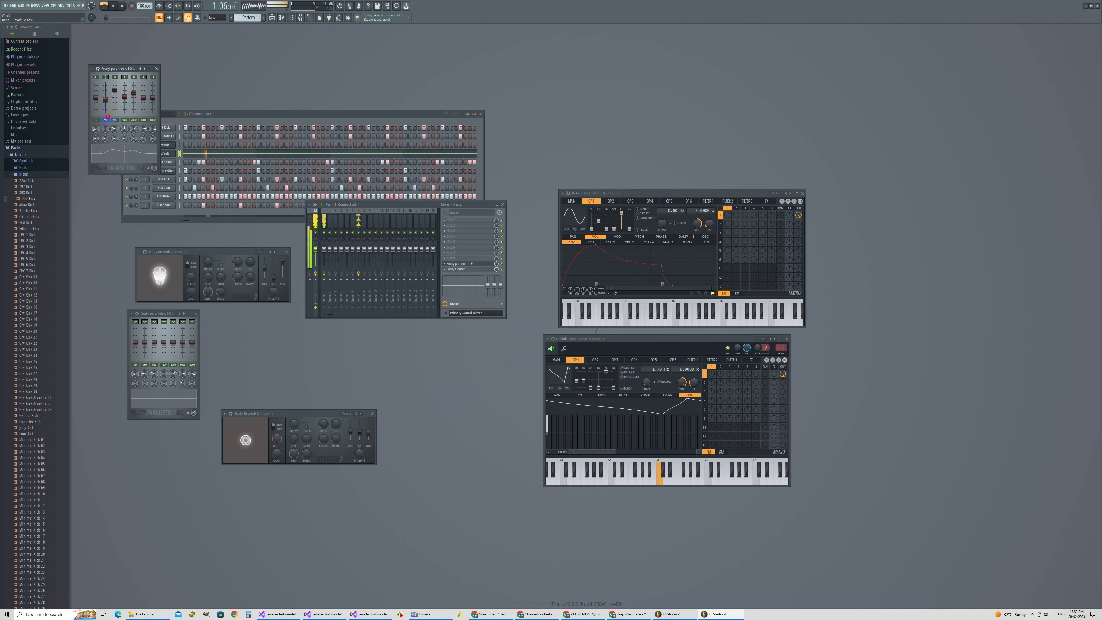
{"action": "mouse_move", "coordinate": [108, 116]}
{"action": "left_mouse_down"}
{"action": "mouse_move", "coordinate": [105, 98]}
{"action": "mouse_move", "coordinate": [113, 102]}
{"action": "left_mouse_up"}
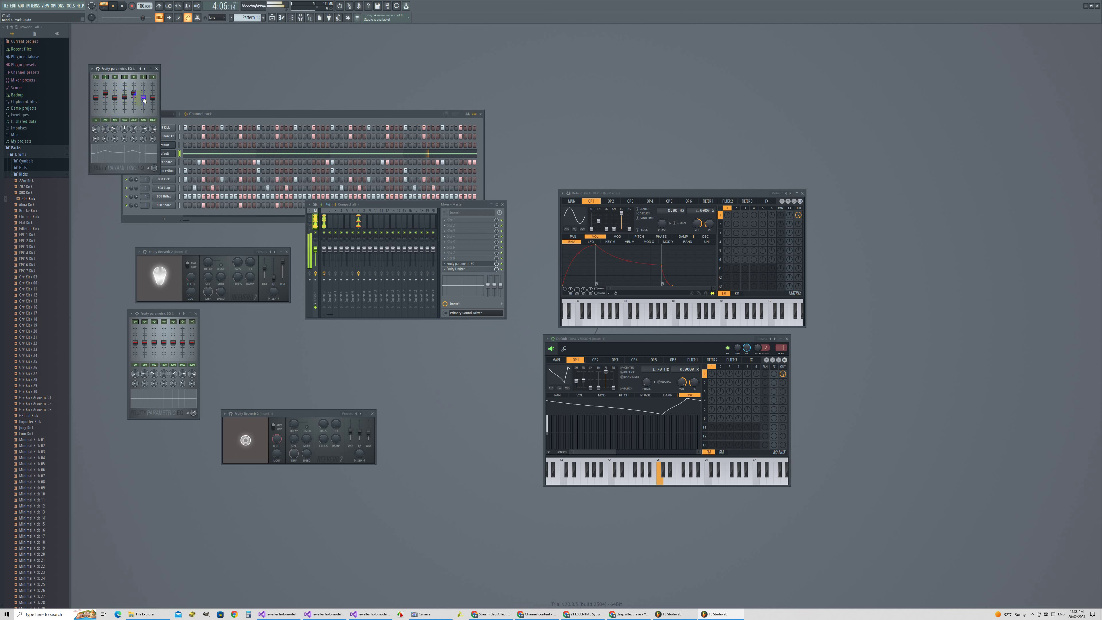
{"action": "left_click_drag", "start_coordinate": [123, 68], "coordinate": [215, 330]}
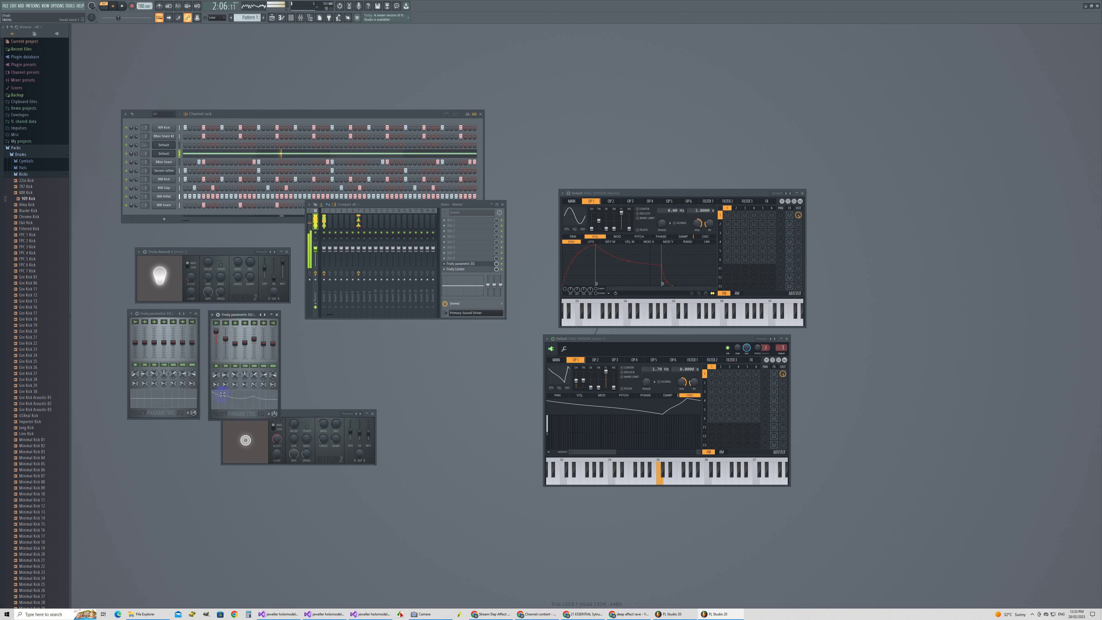
{"action": "mouse_move", "coordinate": [226, 384]}
{"action": "left_mouse_down"}
{"action": "mouse_move", "coordinate": [224, 394]}
{"action": "mouse_move", "coordinate": [226, 375]}
{"action": "left_mouse_up"}
{"action": "scroll", "coordinate": [228, 376], "scroll_direction": "down", "scroll_amount": 3}
- Shift the phase of OP 1's first harmonic in the lower Sytrus and rework the waveform with its shape and tension
{"action": "left_click", "coordinate": [368, 430]}
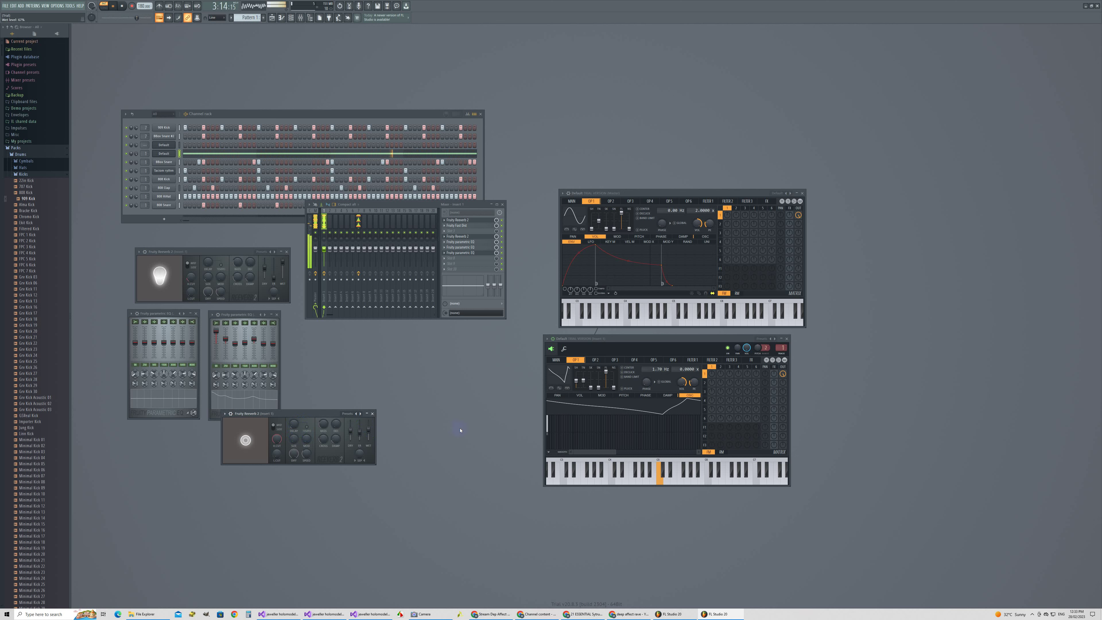
{"action": "left_click_drag", "start_coordinate": [558, 411], "coordinate": [550, 442]}
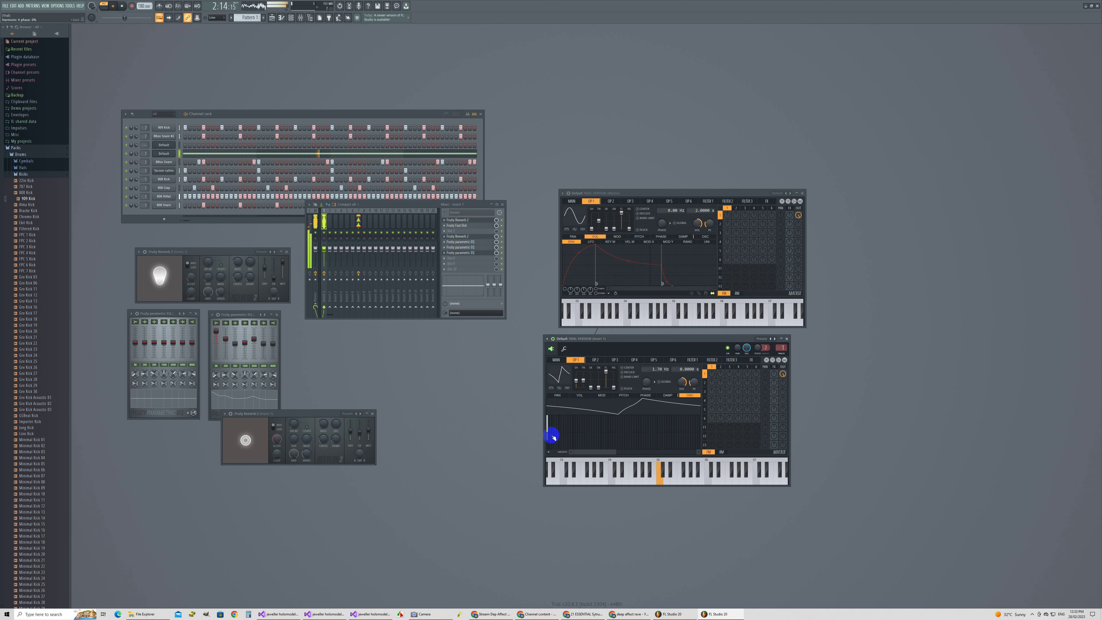
{"action": "mouse_move", "coordinate": [575, 381]}
{"action": "left_mouse_down"}
{"action": "mouse_move", "coordinate": [577, 408]}
{"action": "mouse_move", "coordinate": [579, 389]}
{"action": "left_mouse_up"}
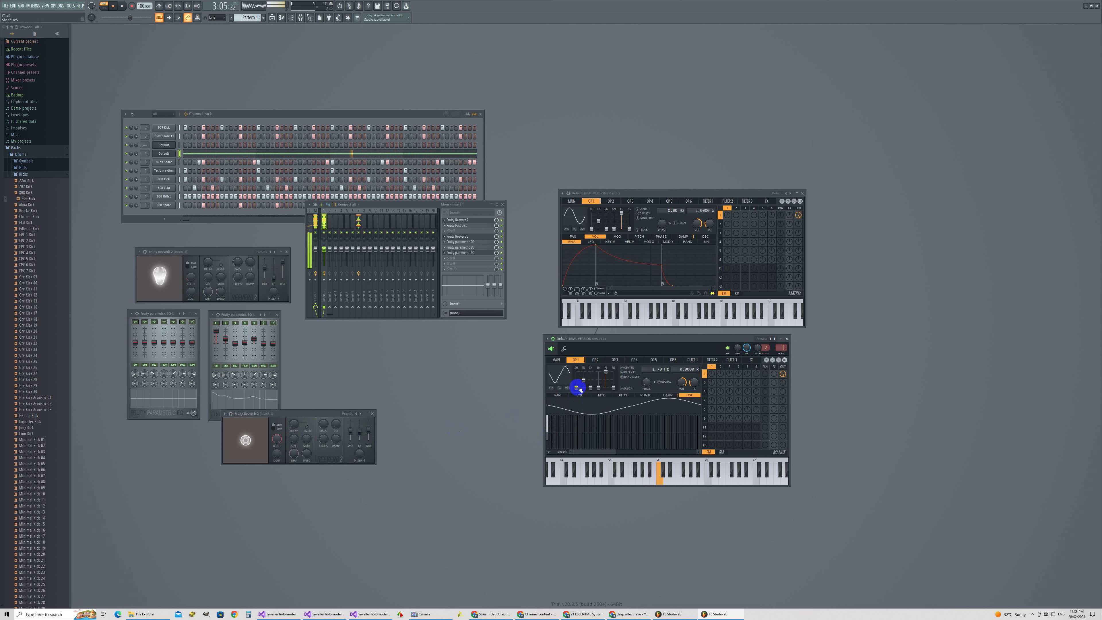
{"action": "left_click", "coordinate": [582, 376]}
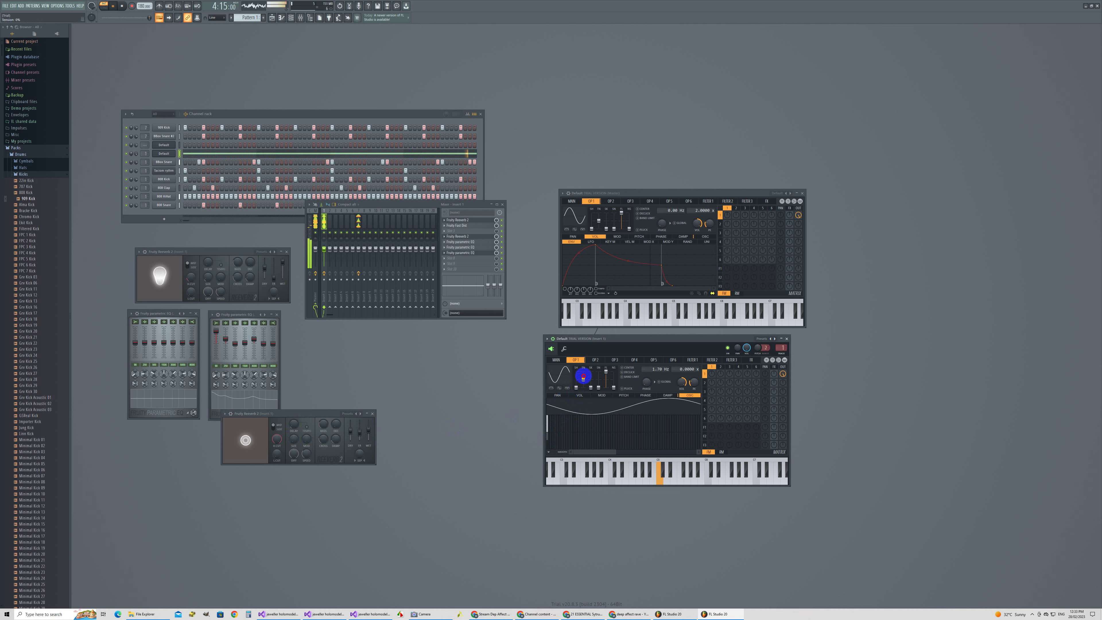
{"action": "mouse_move", "coordinate": [583, 376]}
{"action": "left_mouse_down"}
{"action": "mouse_move", "coordinate": [580, 393]}
{"action": "mouse_move", "coordinate": [570, 373]}
{"action": "left_mouse_up"}
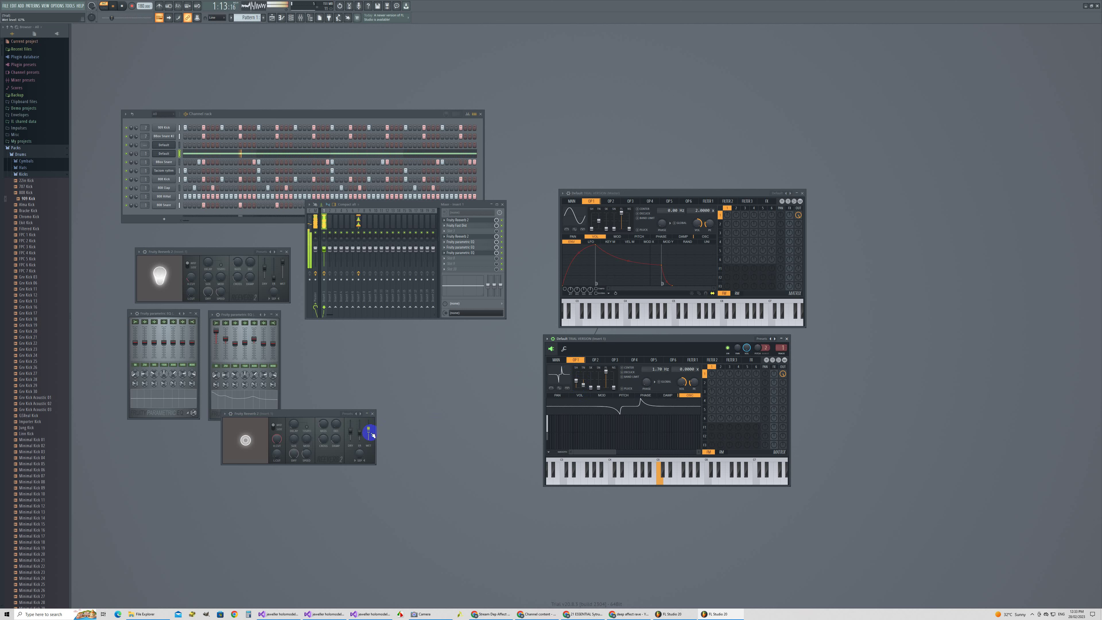
- Lower the wet level of both reverbs, and dip the lower reverb's dry level before raising it again
{"action": "left_click_drag", "start_coordinate": [368, 431], "coordinate": [368, 444]}
{"action": "left_click_drag", "start_coordinate": [343, 434], "coordinate": [344, 441]}
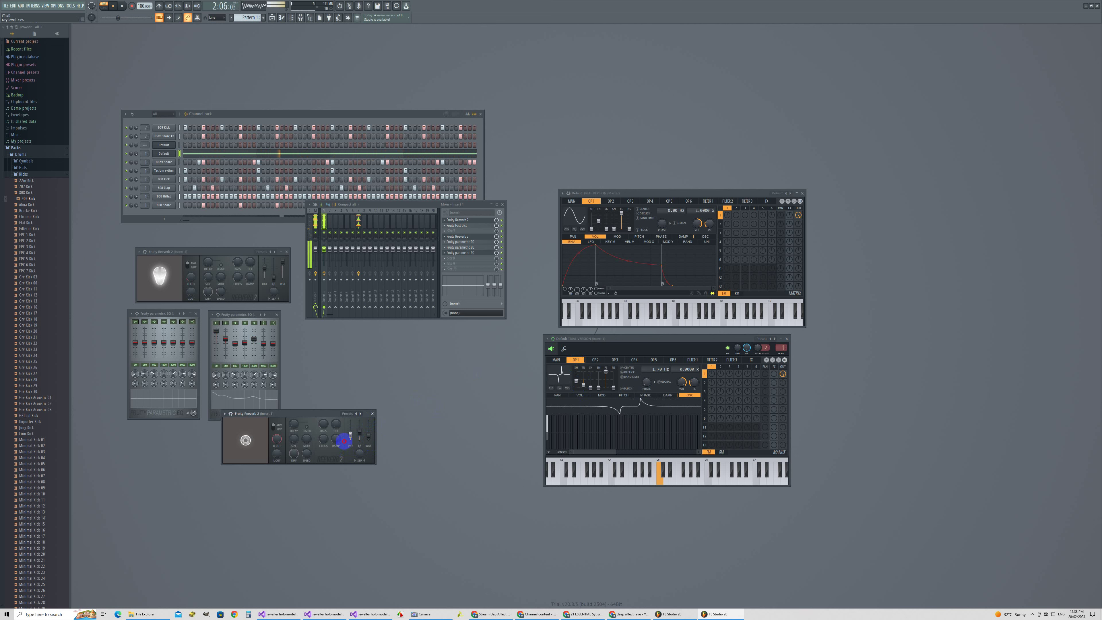
{"action": "left_click_drag", "start_coordinate": [282, 260], "coordinate": [281, 283]}
{"action": "left_click", "coordinate": [350, 435]}
{"action": "left_click_drag", "start_coordinate": [351, 435], "coordinate": [347, 408]}
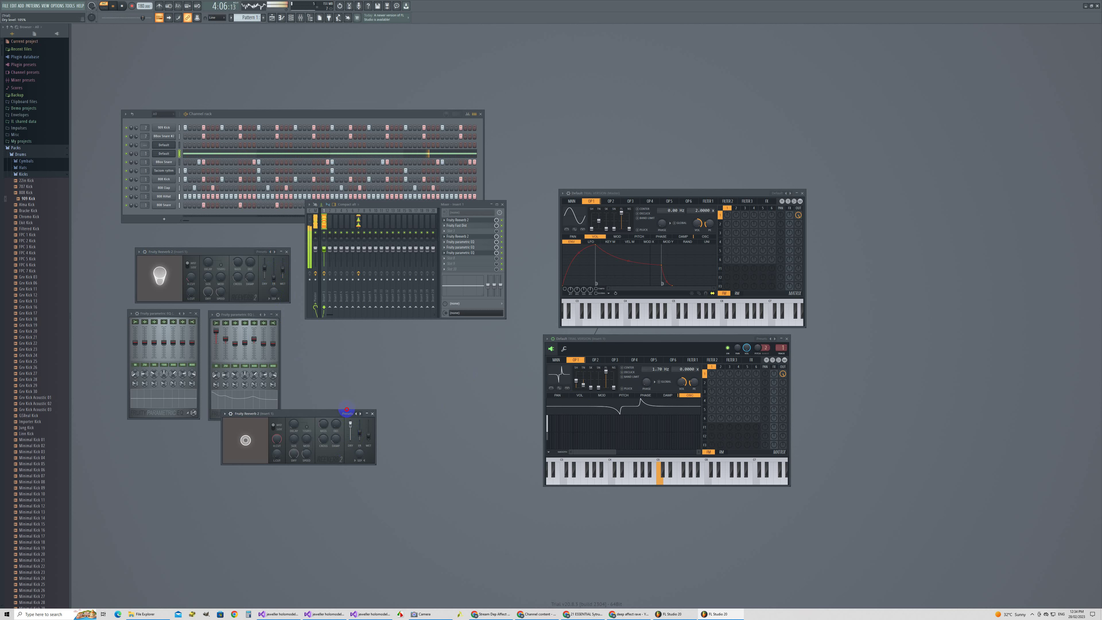
- Sweep the lower reverb's wet level up and back down, and stop playback
{"action": "left_click", "coordinate": [291, 426]}
{"action": "left_click", "coordinate": [370, 438]}
{"action": "left_click_drag", "start_coordinate": [373, 439], "coordinate": [365, 421]}
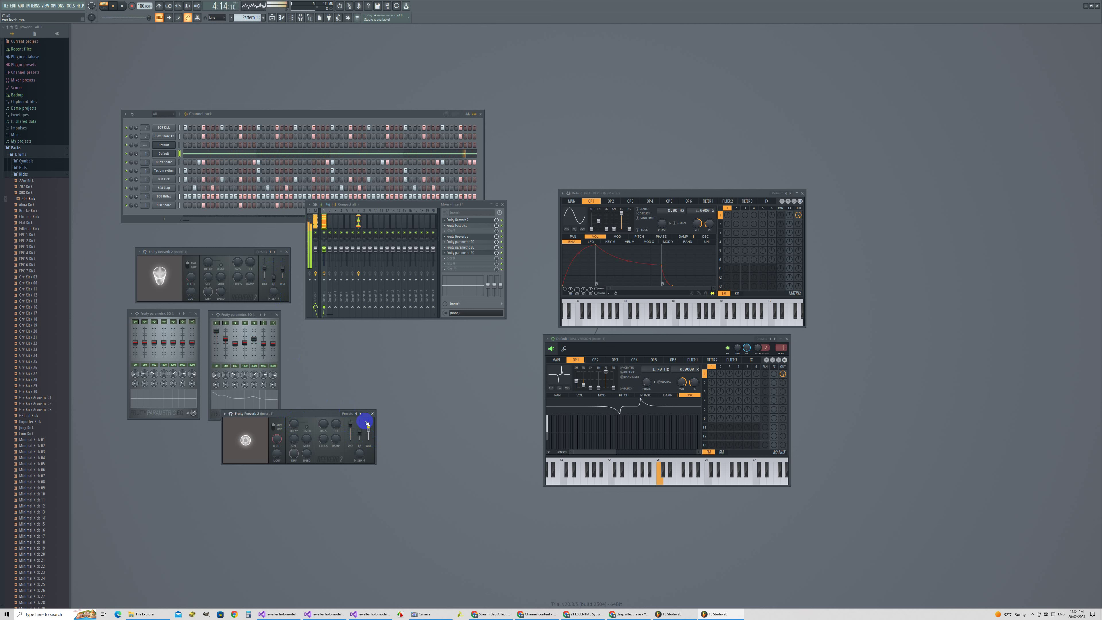
{"action": "left_click_drag", "start_coordinate": [293, 424], "coordinate": [292, 426]}
{"action": "left_click_drag", "start_coordinate": [369, 428], "coordinate": [366, 438]}
{"action": "key", "text": "space"}
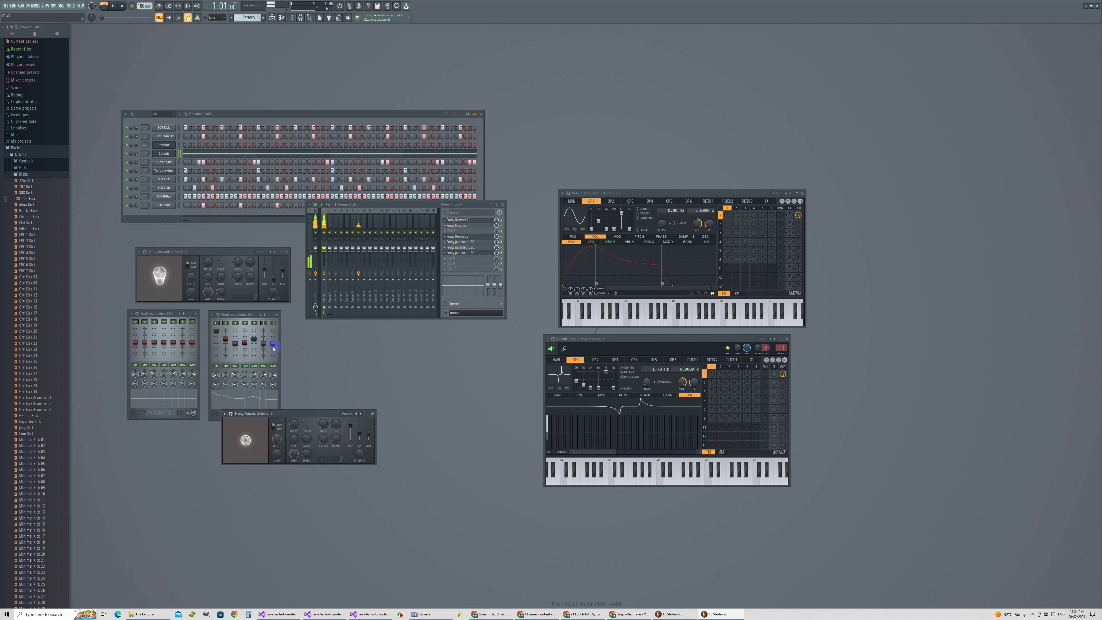